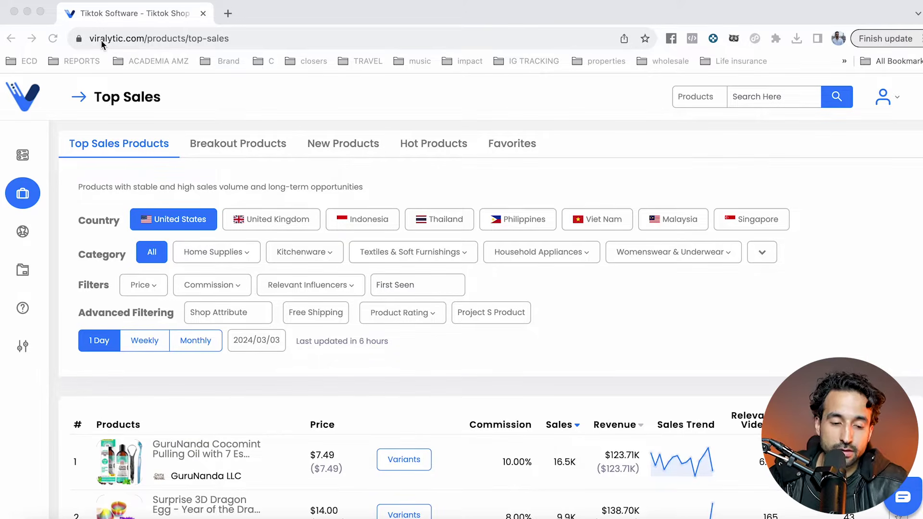
Step: Open the Details page of the Wavy Chic microcurrent facial massager, row 22 in Top Sales
left_click(22, 194)
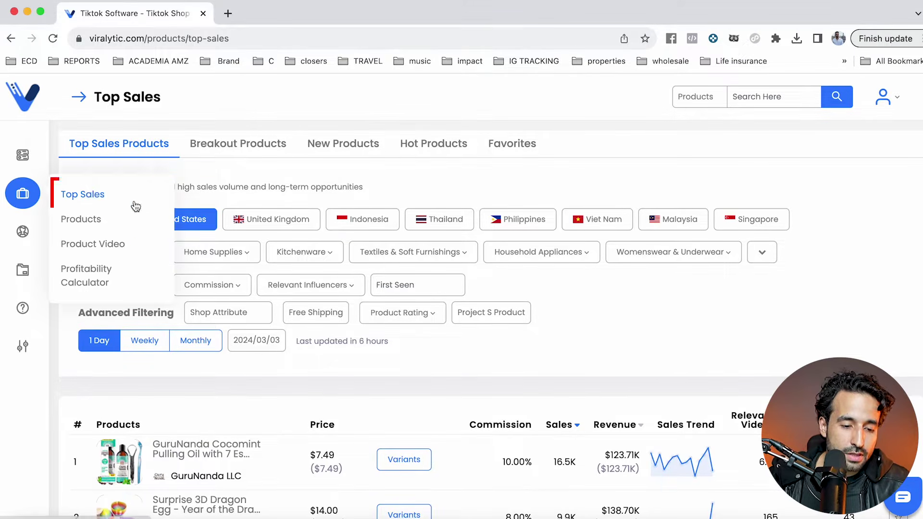
scroll(310, 267, "down", 6)
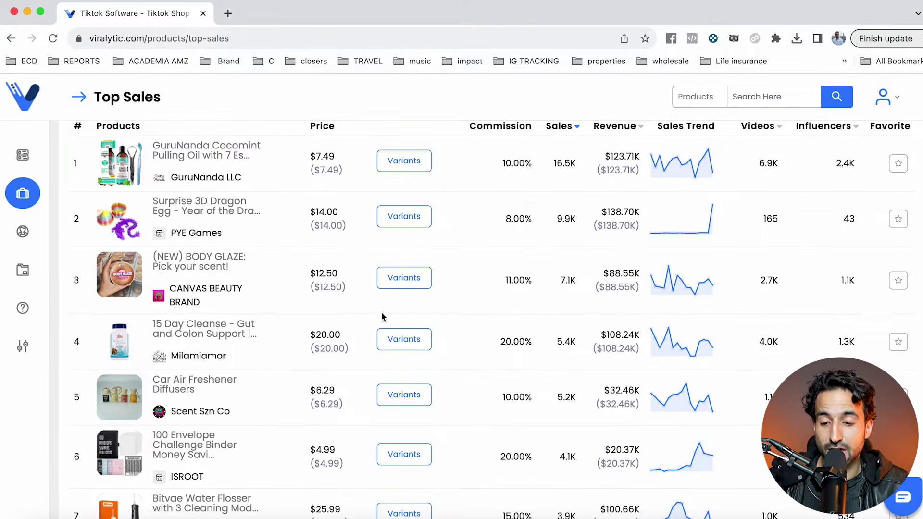
scroll(319, 270, "up", 3)
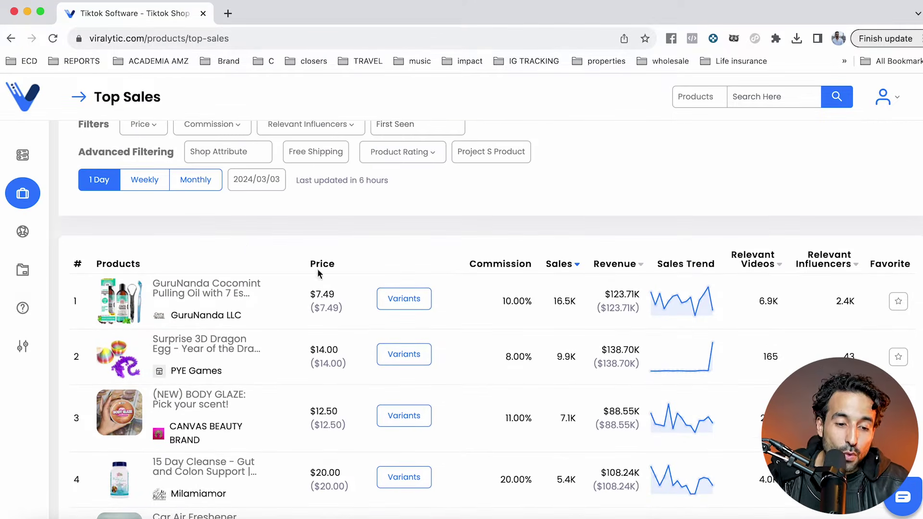
scroll(144, 317, "down", 4)
scroll(143, 315, "down", 10)
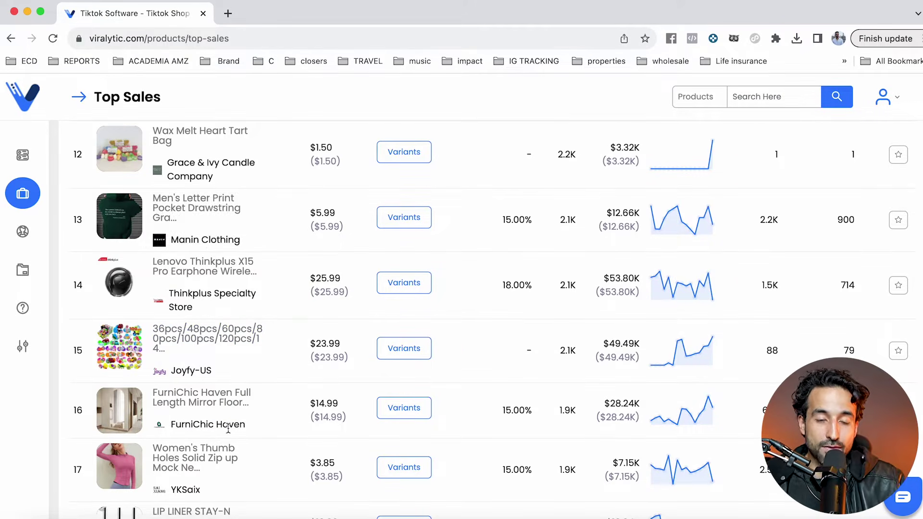
scroll(221, 412, "down", 4)
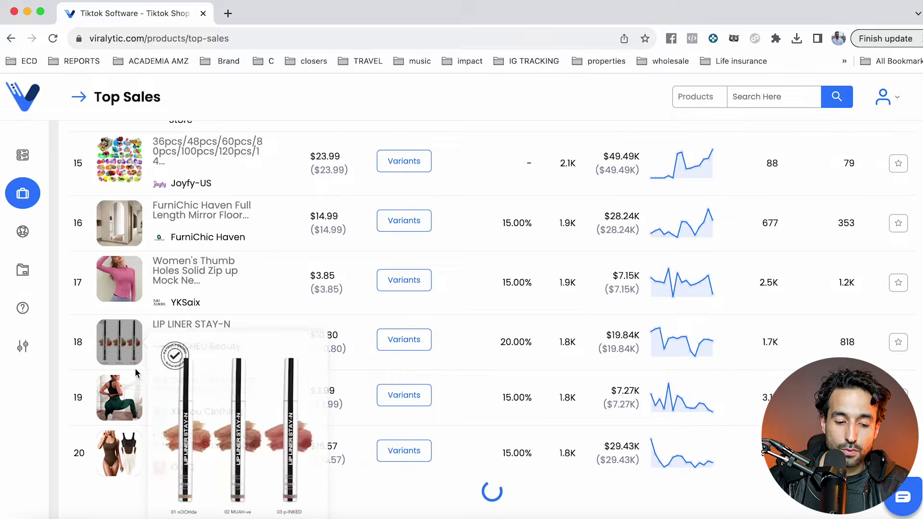
mouse_move(107, 409)
scroll(107, 409, "down", 5)
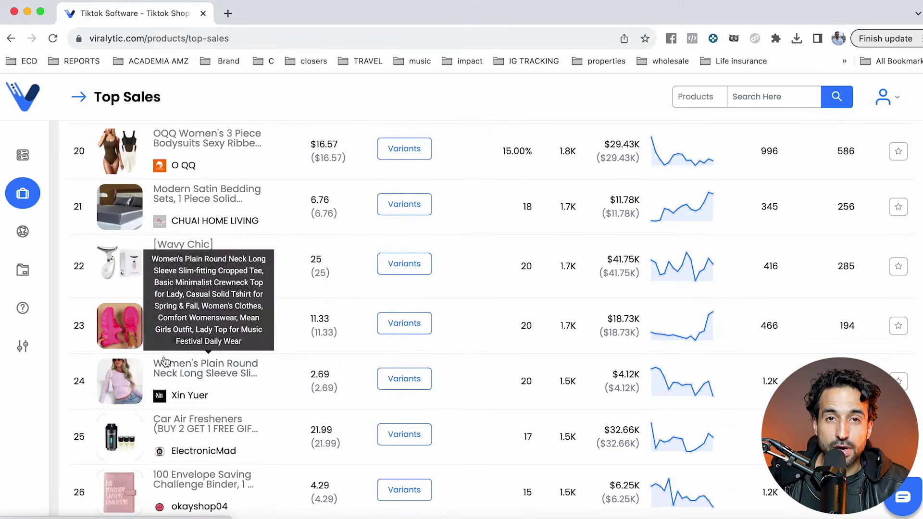
left_click(116, 274)
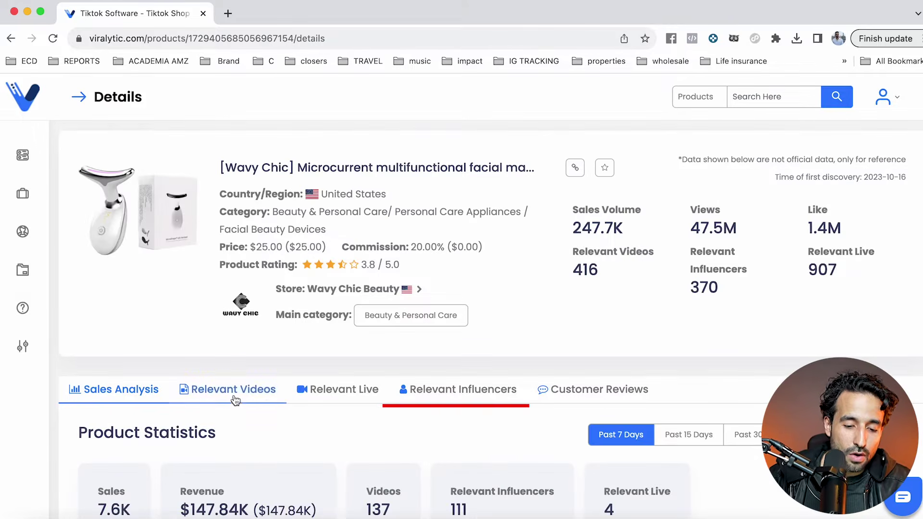
Step: Show and scroll the Relevant Influencers list for the Wavy Chic facial device
left_click(452, 385)
scroll(439, 390, "down", 15)
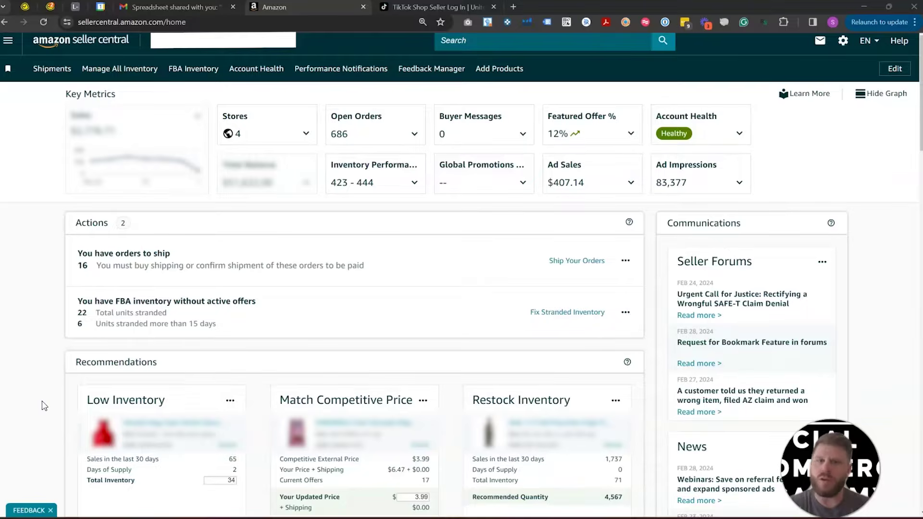
Step: Search 'mcf' in Seller Central, clear it, and switch to the TikTok Shop tab
left_click(503, 40)
type("mcf")
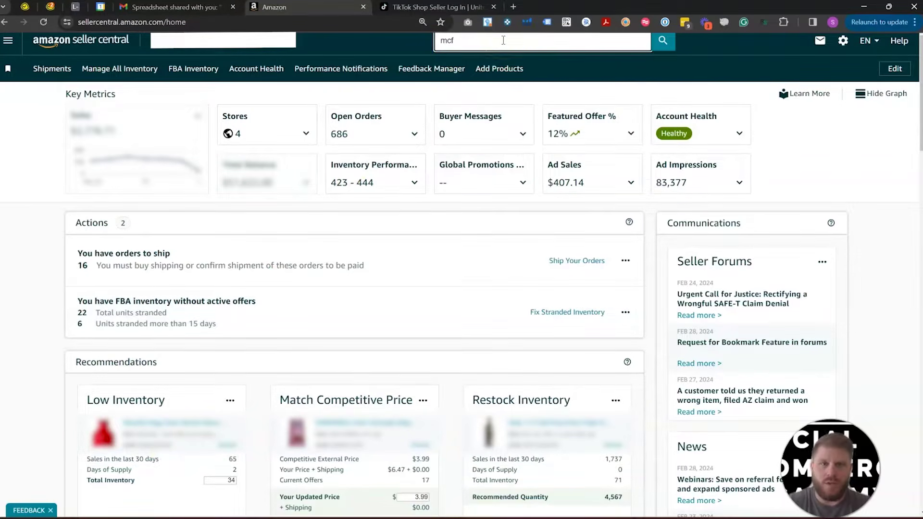
key("BackSpace")
key("BackSpace")
key("BackSpace")
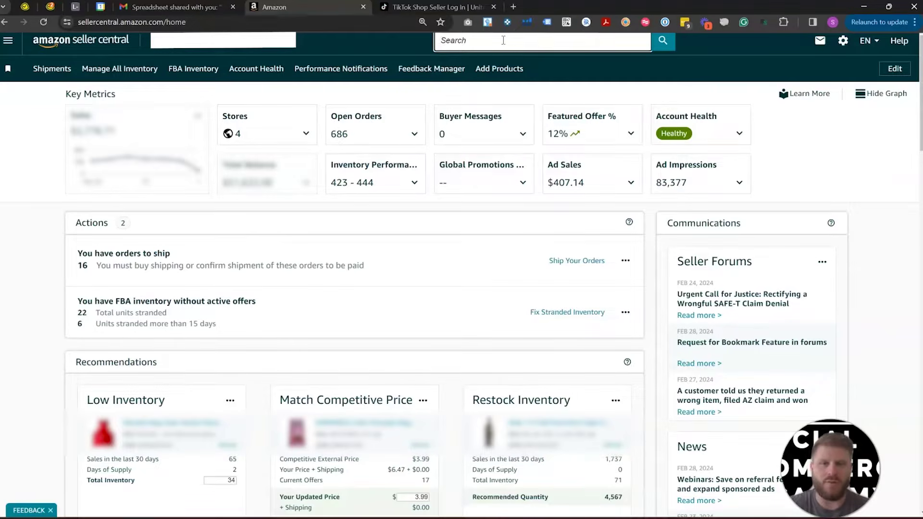
left_click(409, 7)
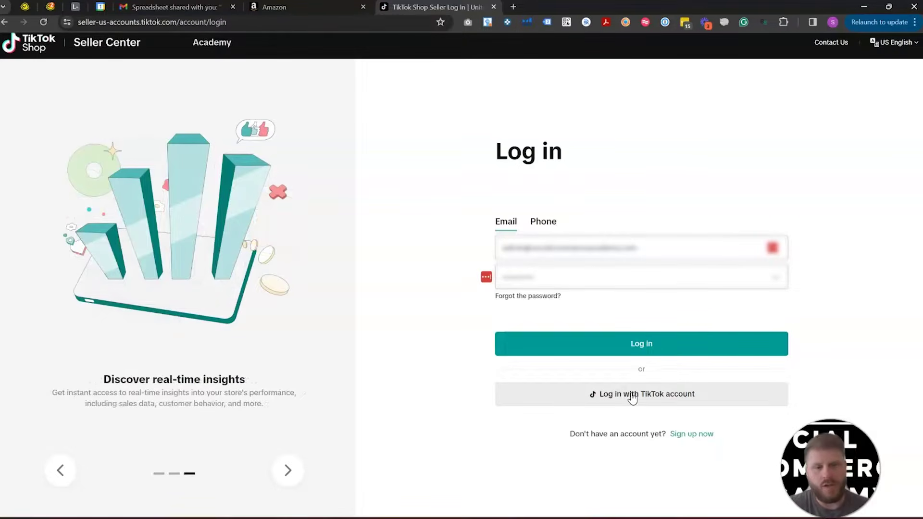
Step: Go from the seller sign-up page to the TikTok Shop seller login page
left_click(690, 435)
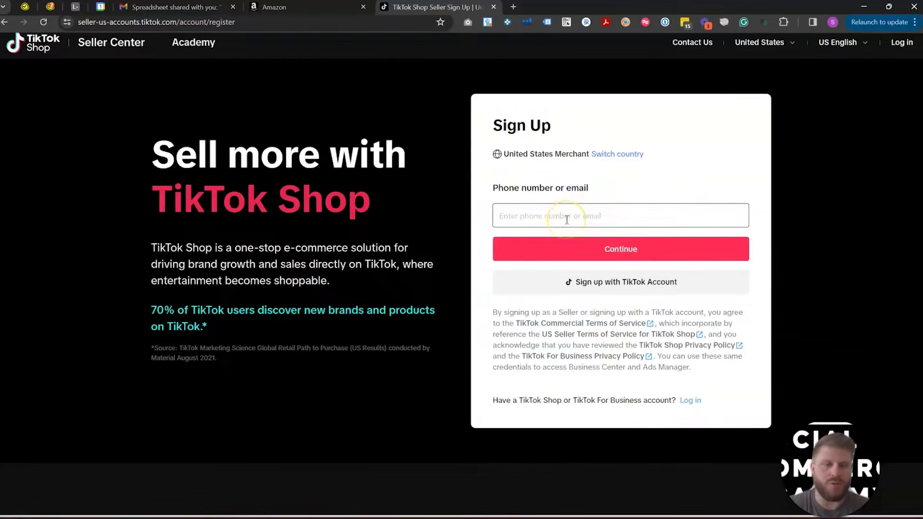
left_click(567, 220)
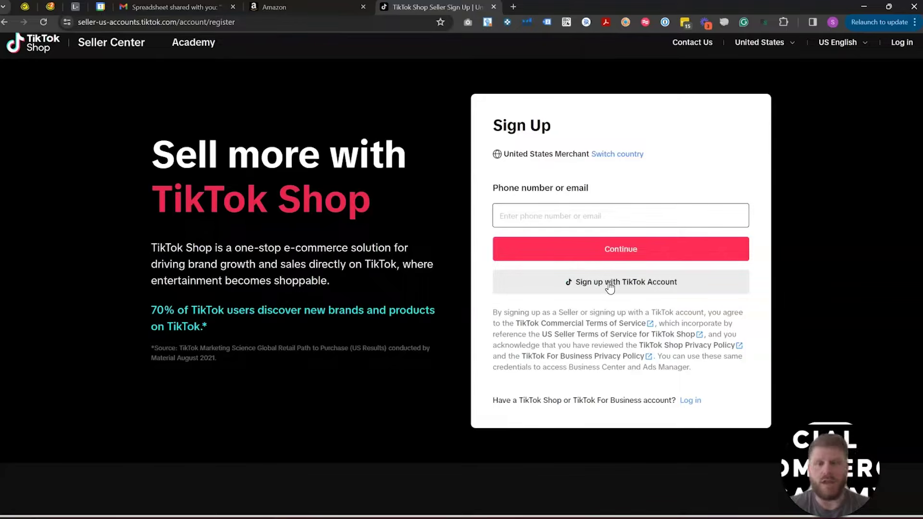
left_click(902, 42)
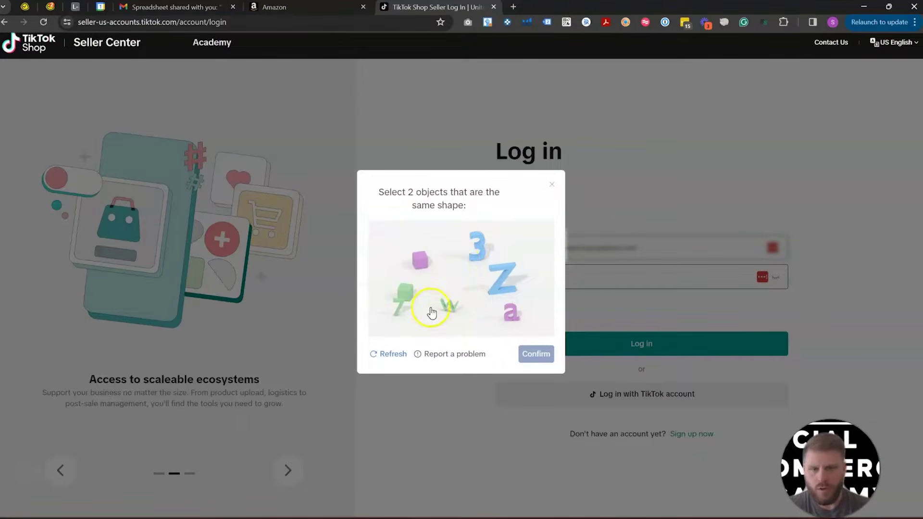
Step: Solve the cube captcha and paste the verification code to finish logging in
left_click(422, 261)
left_click(418, 292)
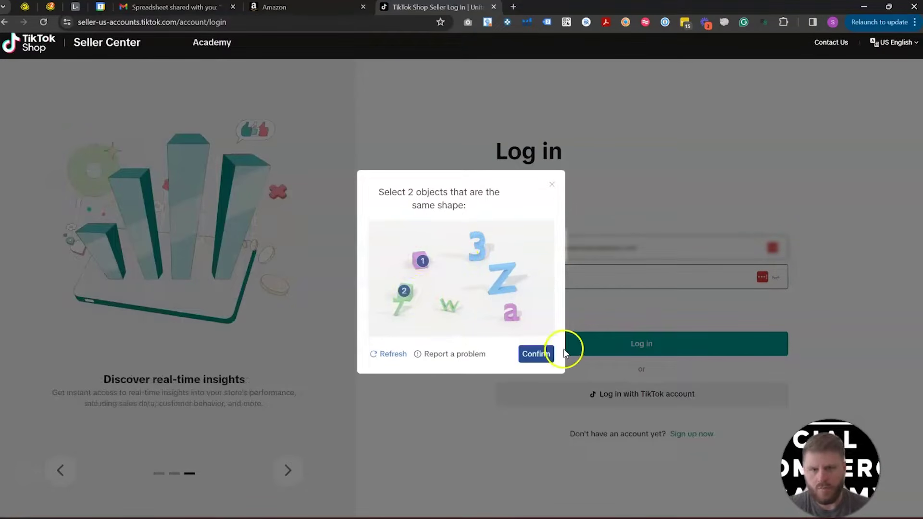
left_click(536, 356)
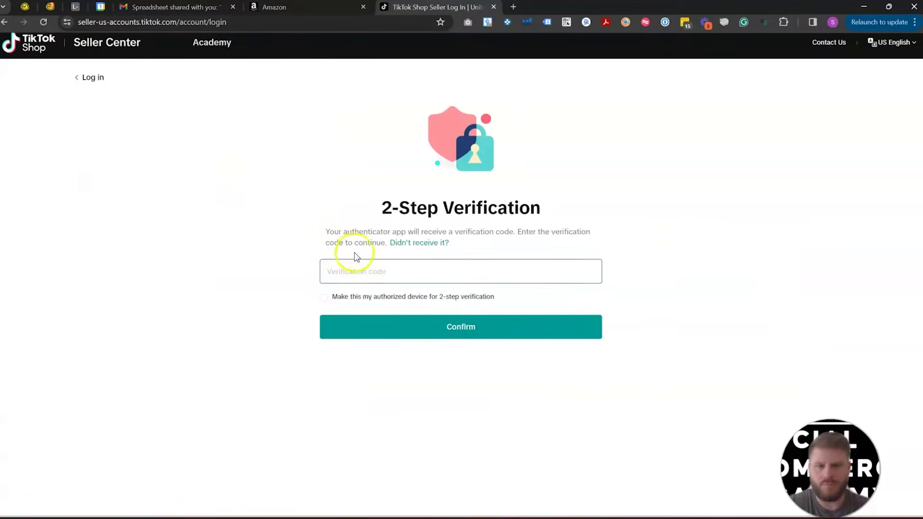
left_click(362, 271)
key("ctrl+v")
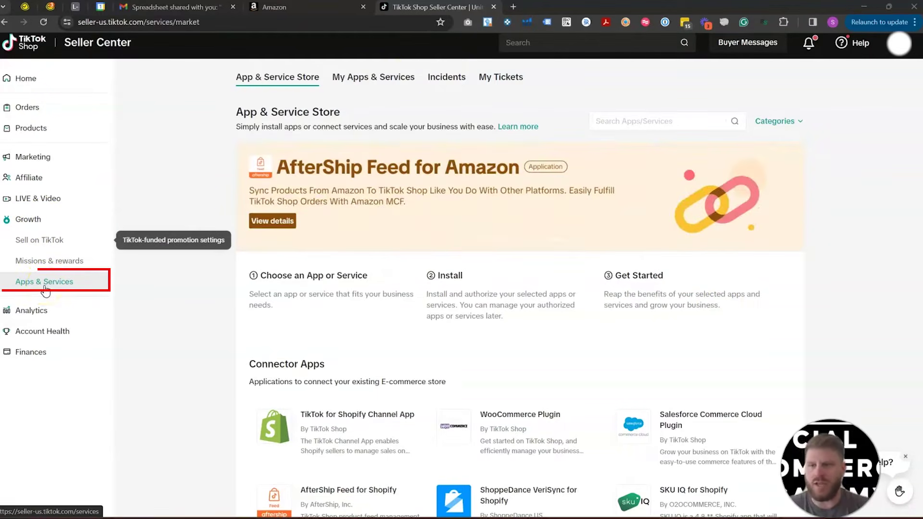
Step: Search the App & Service Store for 'aftership' and open AfterShip Feed for Amazon
left_click(634, 126)
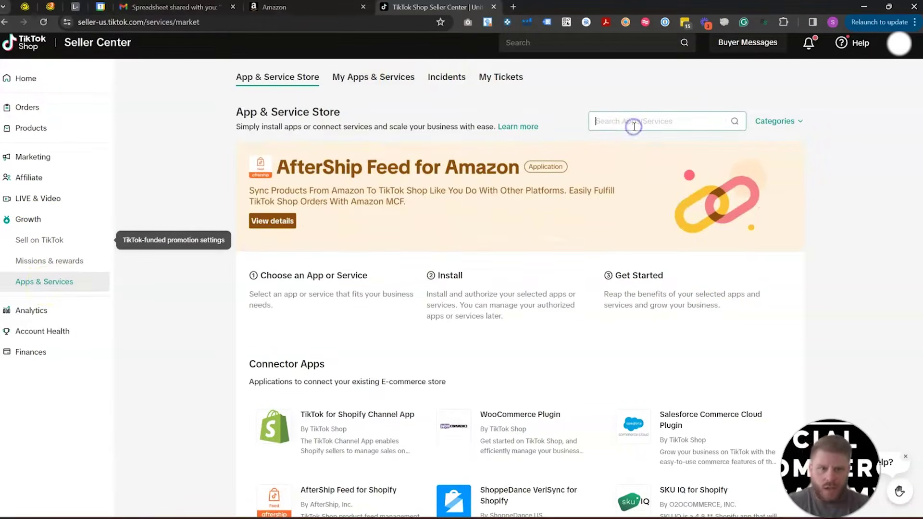
type("aftership")
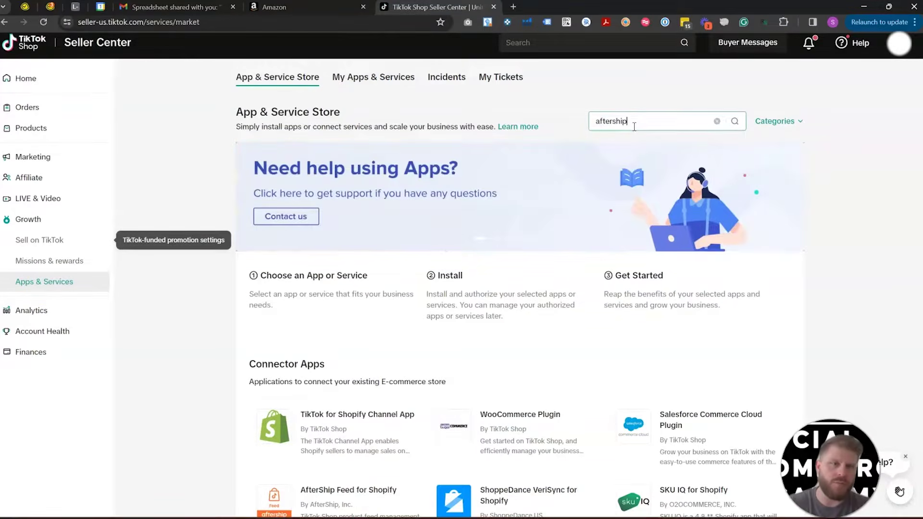
key("Return")
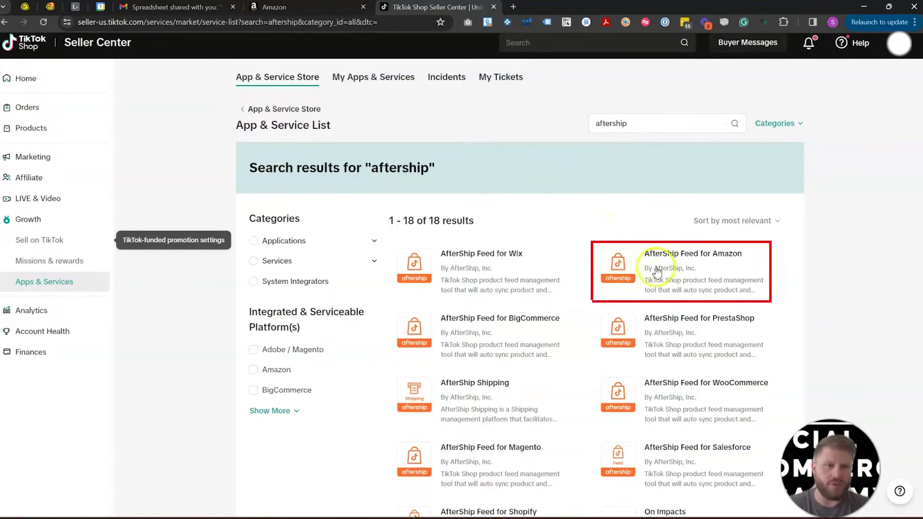
left_click(638, 285)
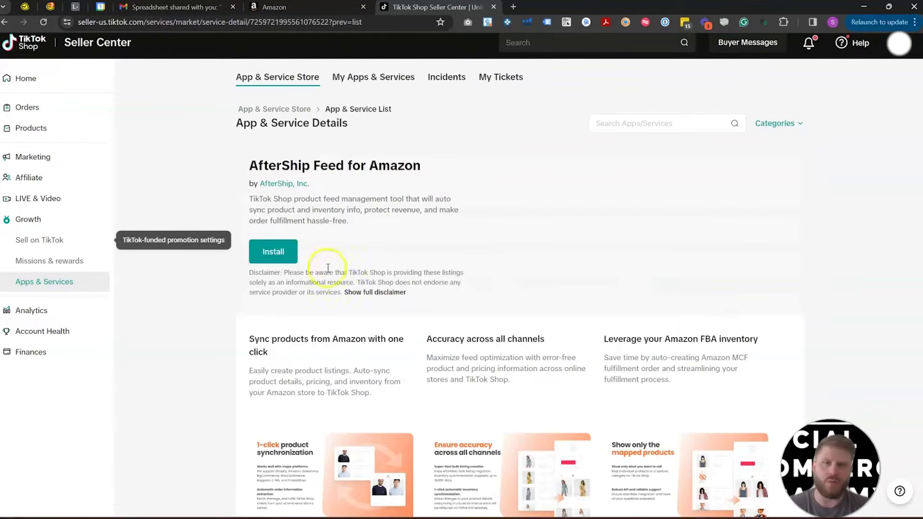
Step: Install AfterShip Feed for Amazon, confirm the settings, and authorize its permissions
left_click(273, 253)
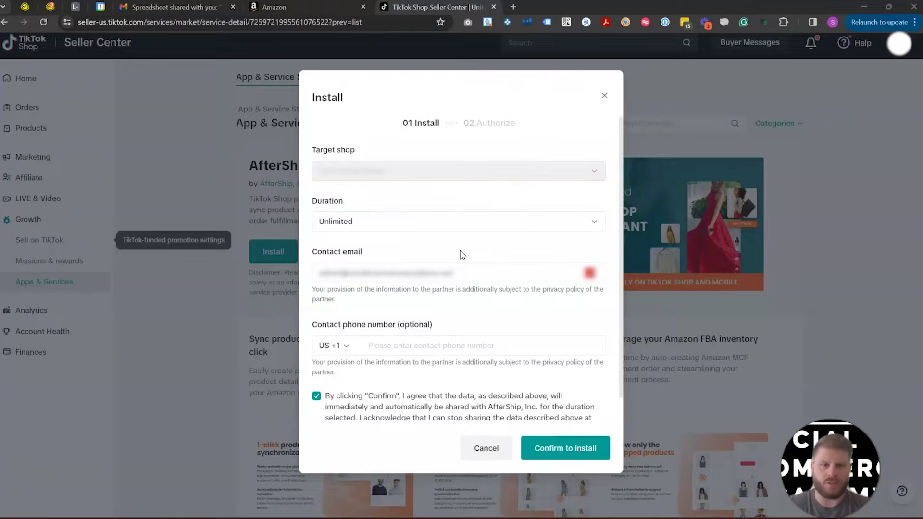
left_click(562, 457)
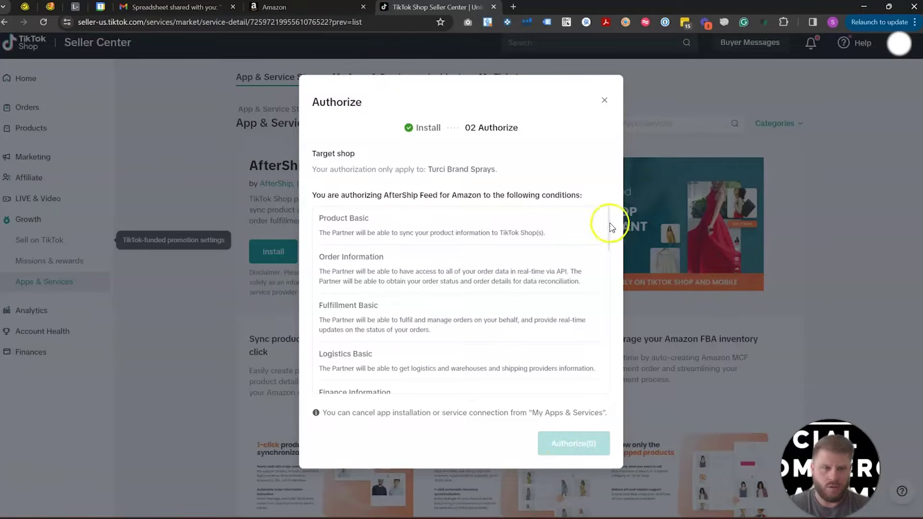
left_click_drag(610, 227, 630, 383)
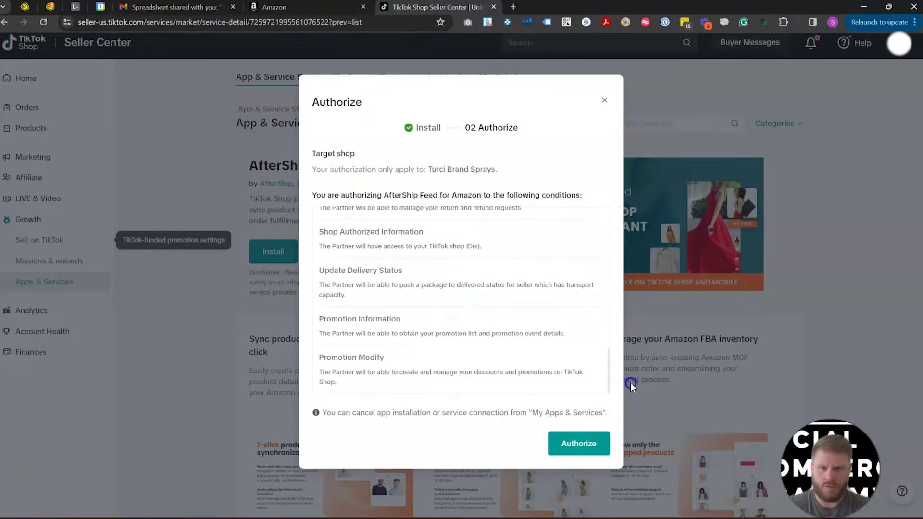
left_click(575, 443)
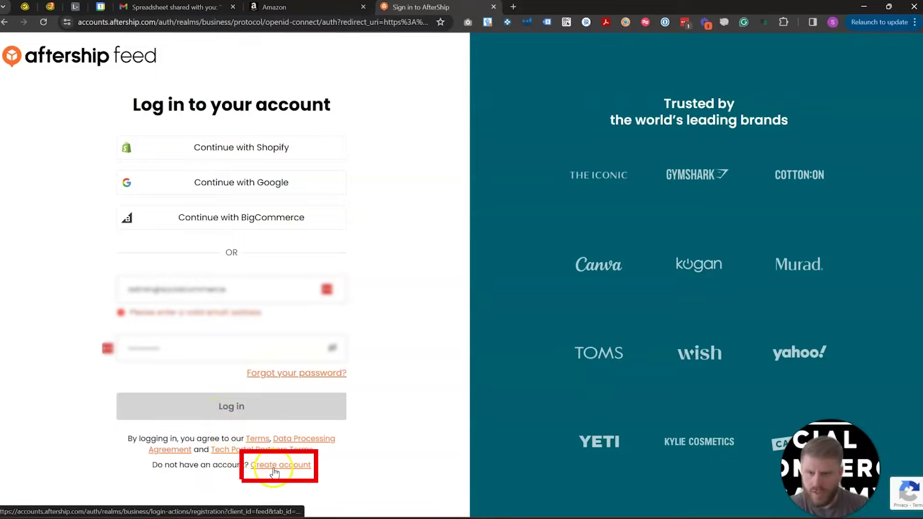
Step: Start the AfterShip account registration, entering first name, last name and email address
left_click(274, 472)
left_click(146, 295)
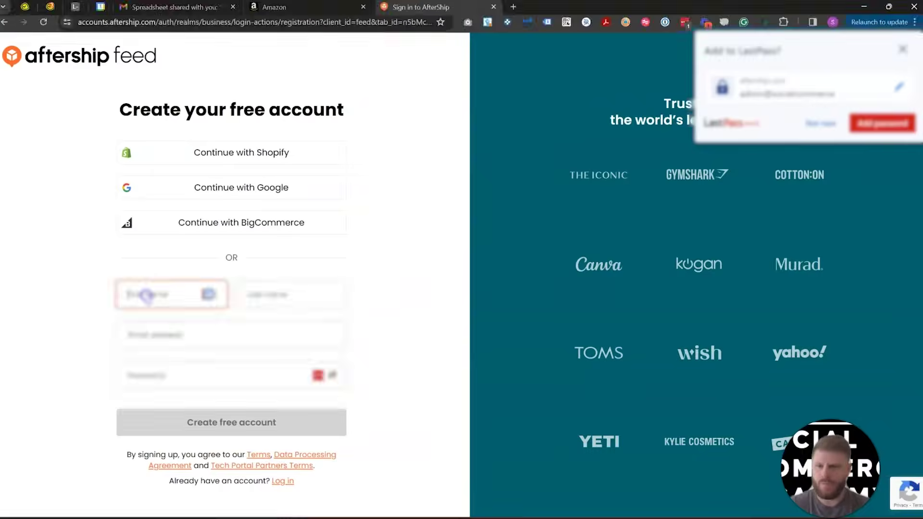
key("Tab")
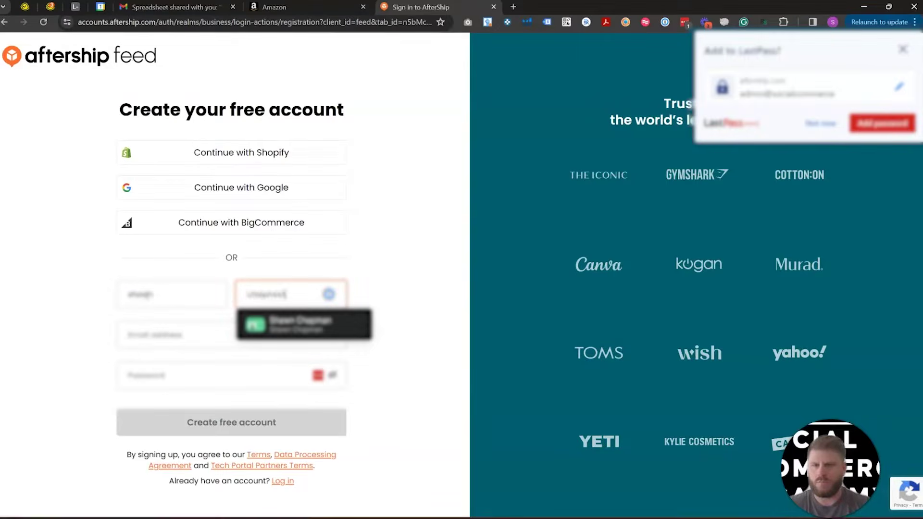
key("Tab")
type("ad")
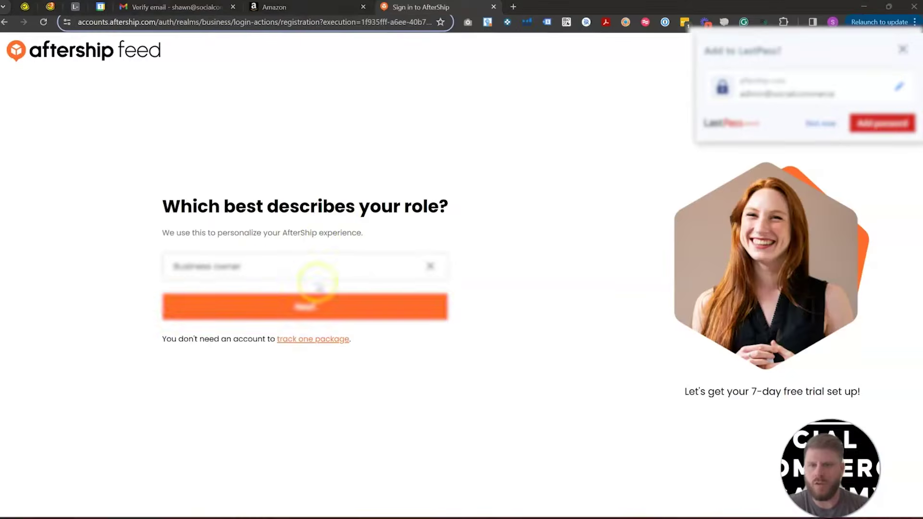
Step: Choose Business owner as the role, enter the company name, and skip the website
left_click(313, 284)
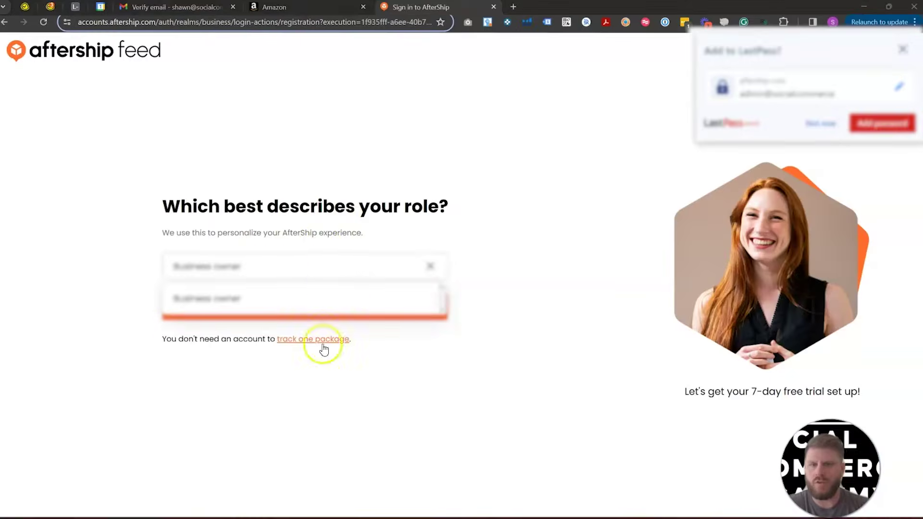
left_click(319, 346)
left_click(340, 314)
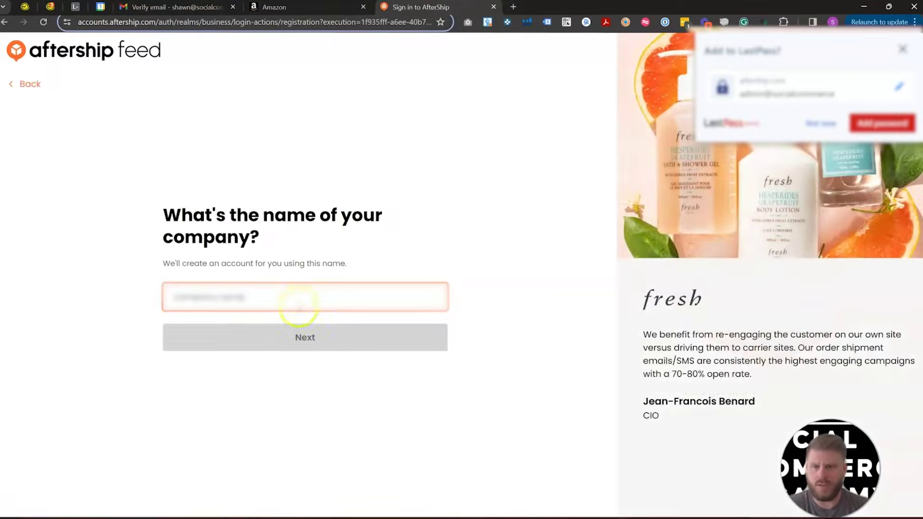
type("Soc")
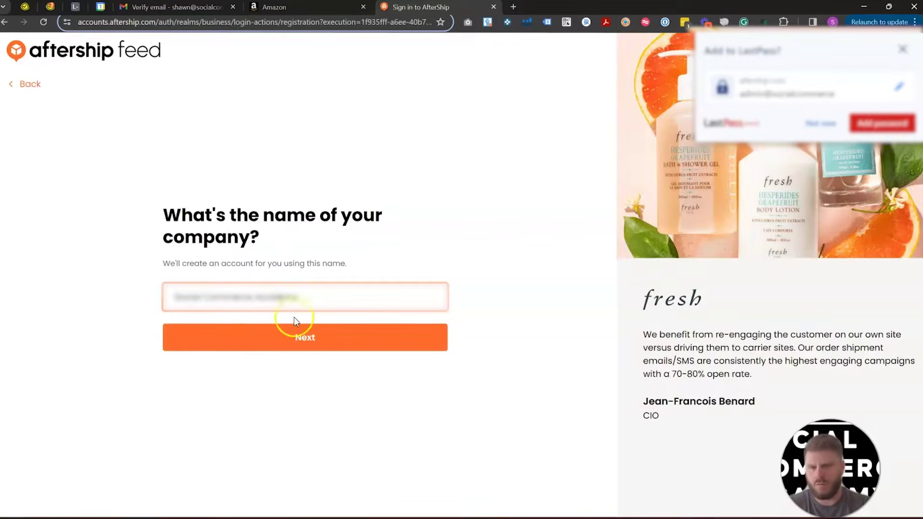
left_click(311, 338)
left_click(309, 337)
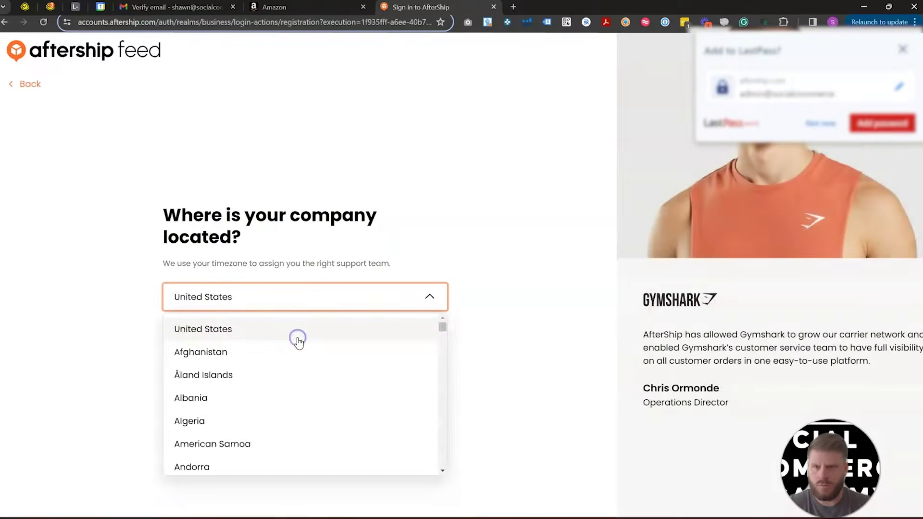
Step: Keep United States as location, pick Under 5,000 annual orders and Other as platform
left_click(299, 336)
left_click(312, 291)
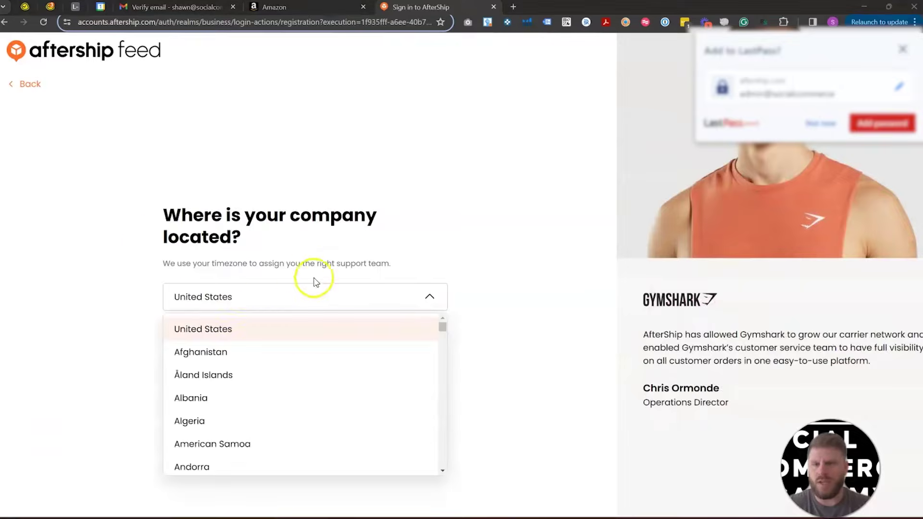
left_click(82, 284)
left_click(204, 296)
left_click(505, 315)
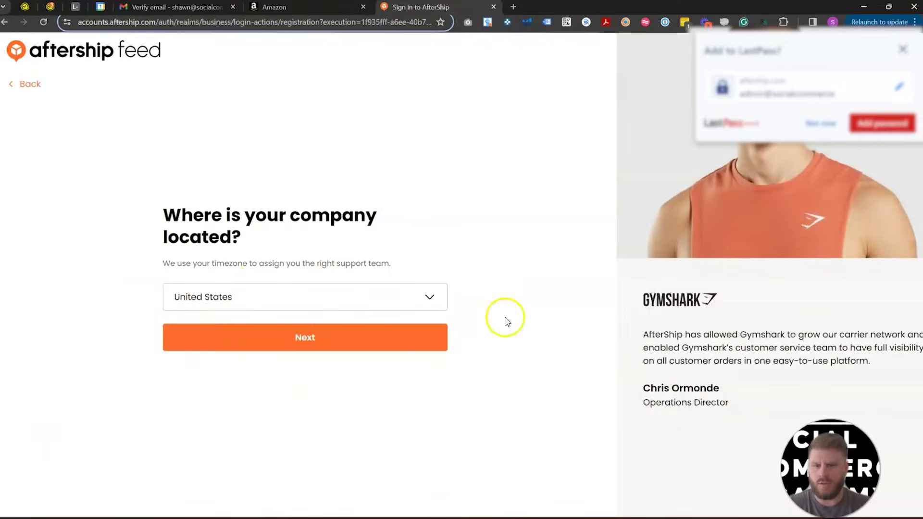
left_click(389, 339)
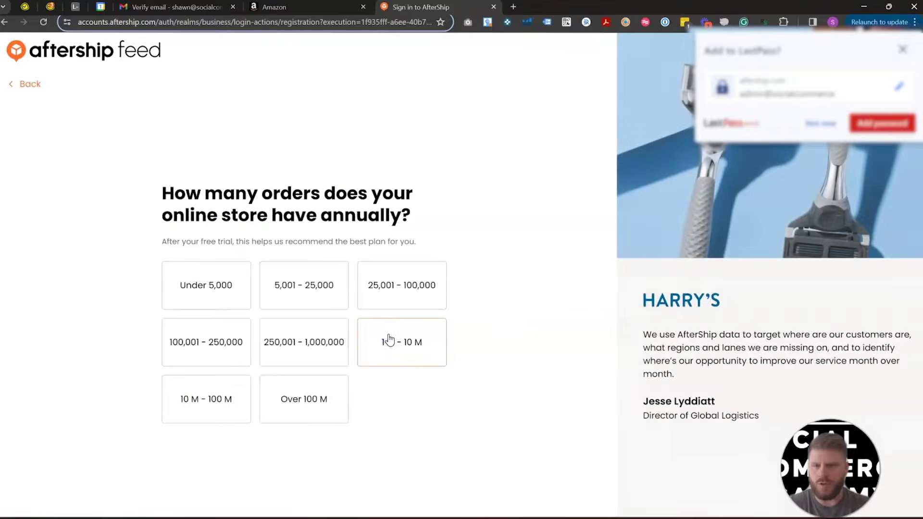
left_click(178, 287)
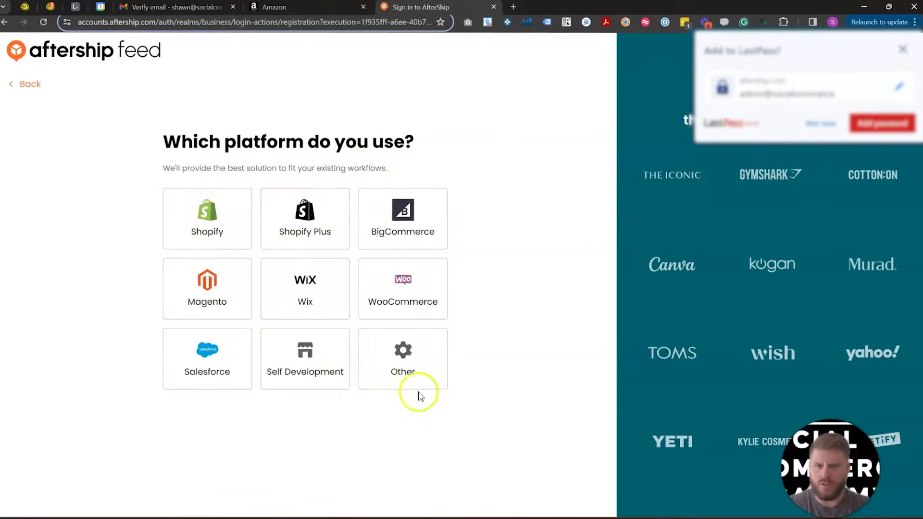
left_click(412, 373)
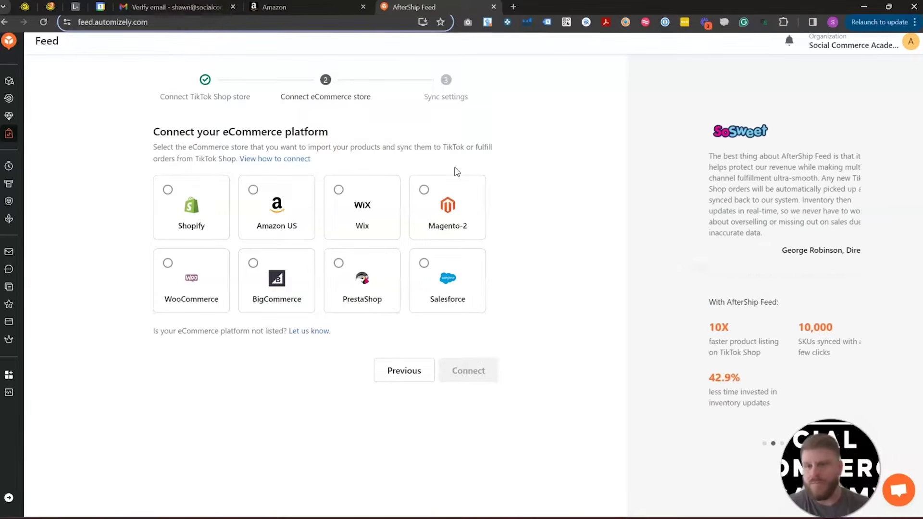
Step: Pick the Amazon US card, connect it, and install the Amazon Seller Central app
left_click(254, 192)
left_click(468, 373)
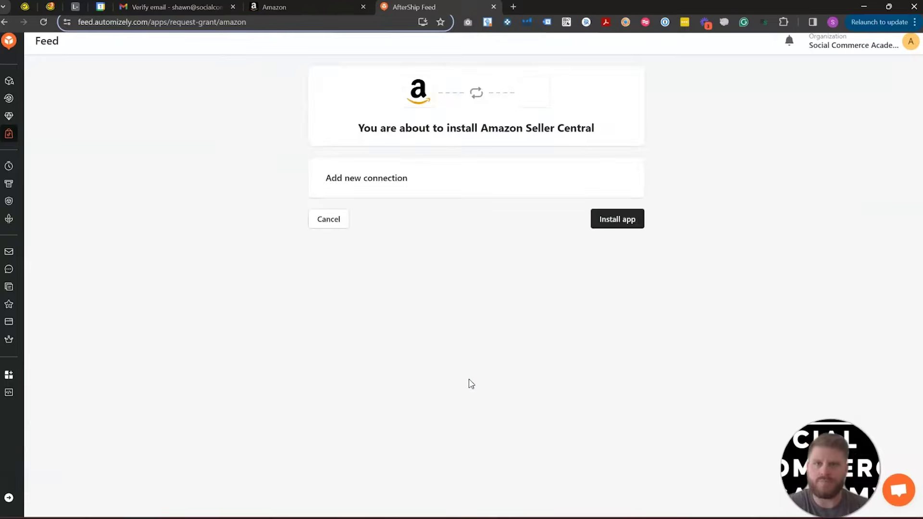
left_click(621, 221)
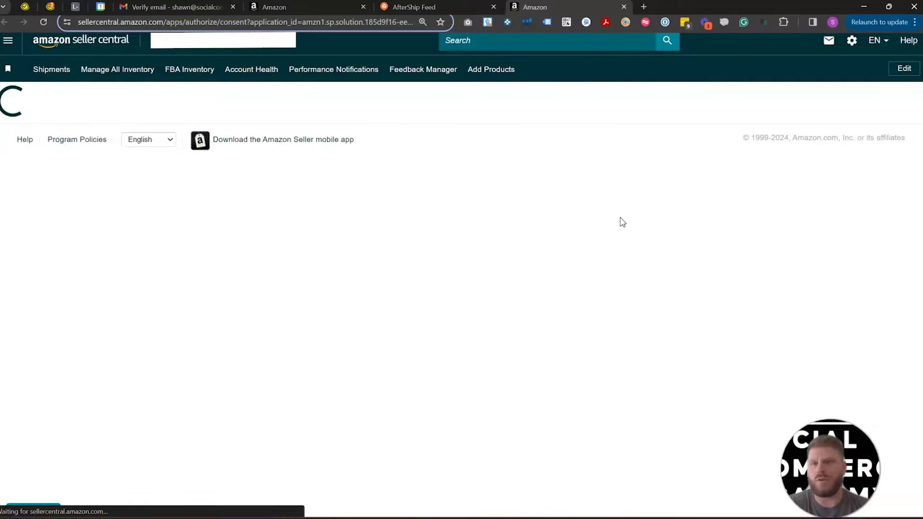
Step: Tick the consent box and confirm AfterShip Feed's access to the Seller Central account
left_click(267, 421)
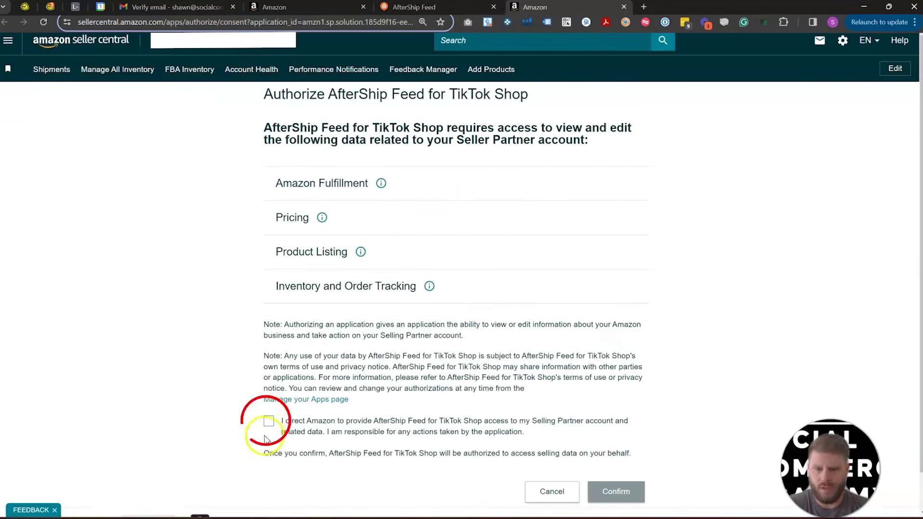
left_click(623, 492)
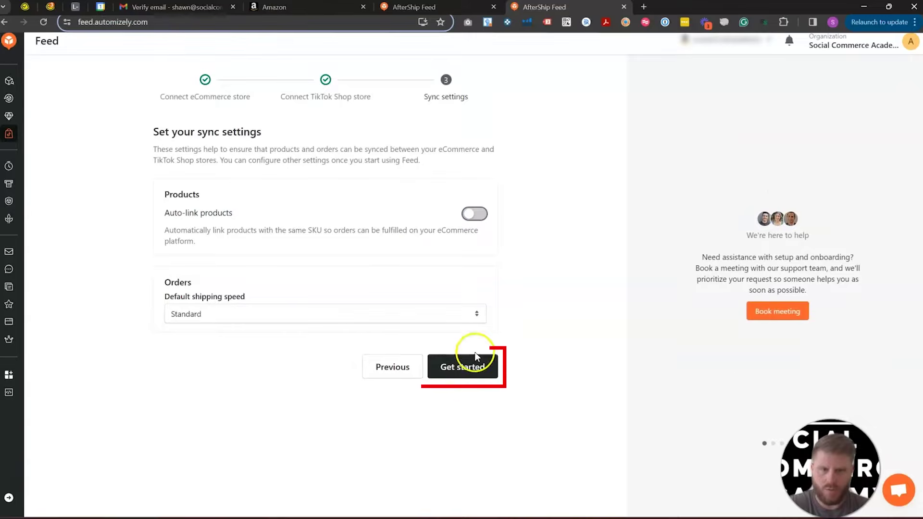
Step: Finish sync settings with auto-link products off and complete the welcome tour
left_click(469, 368)
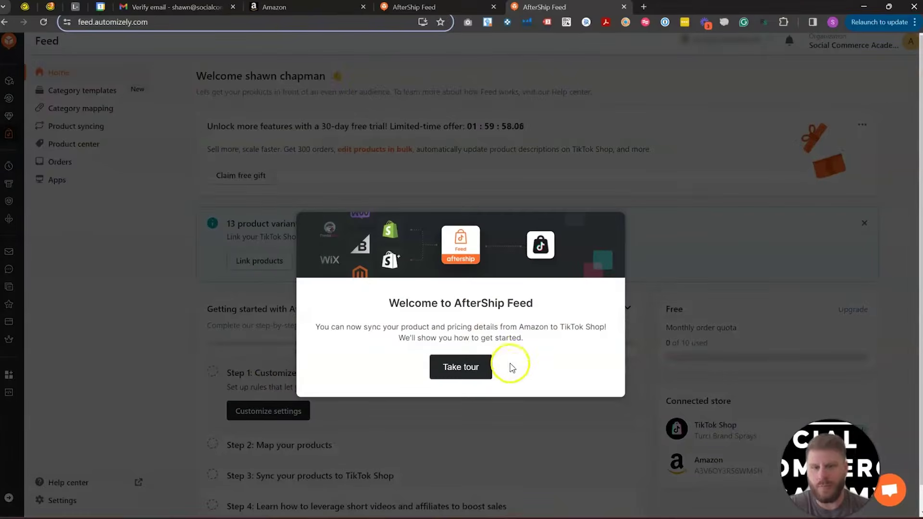
left_click(231, 316)
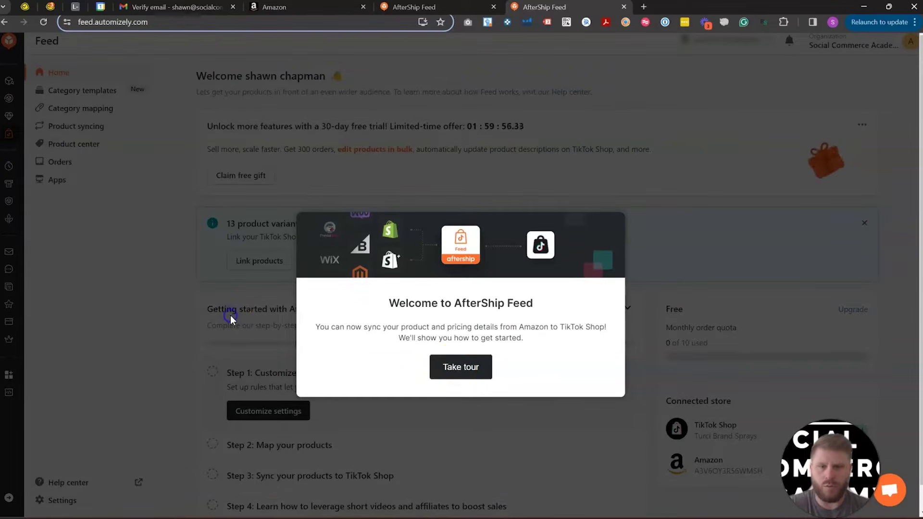
left_click(452, 369)
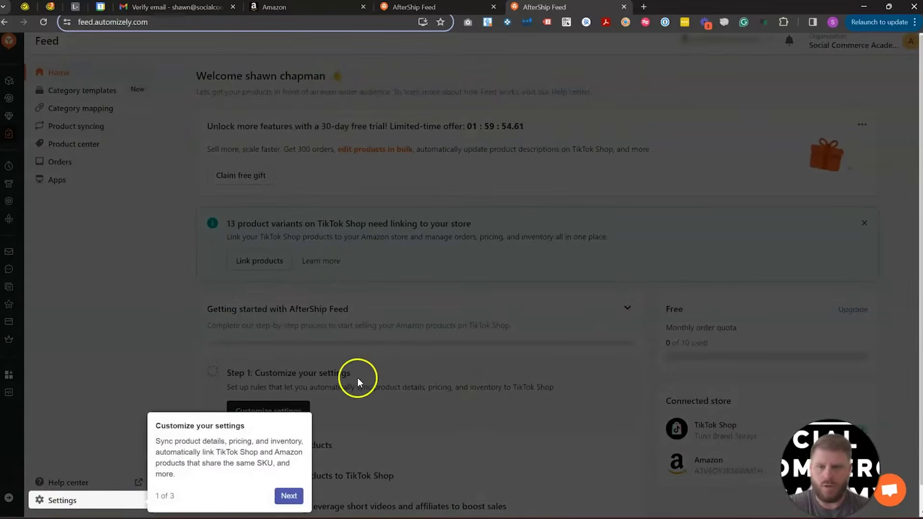
left_click(289, 496)
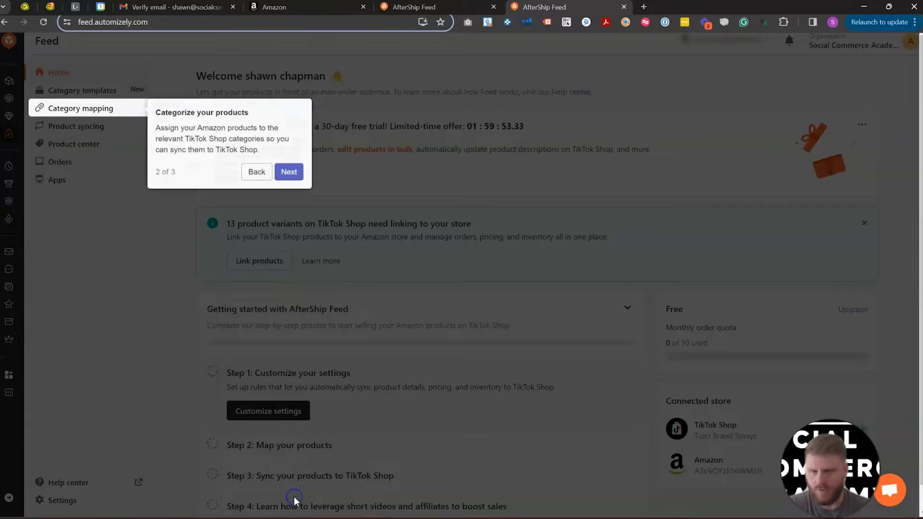
left_click(288, 176)
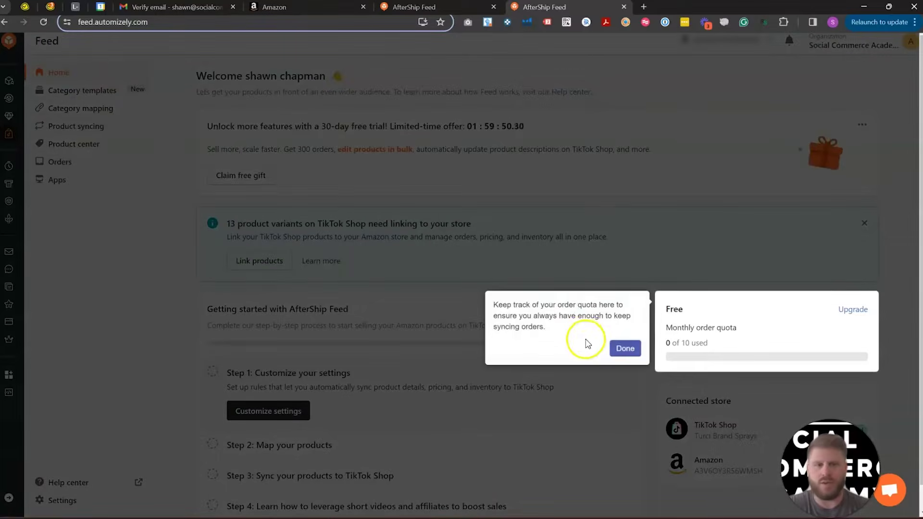
left_click(630, 349)
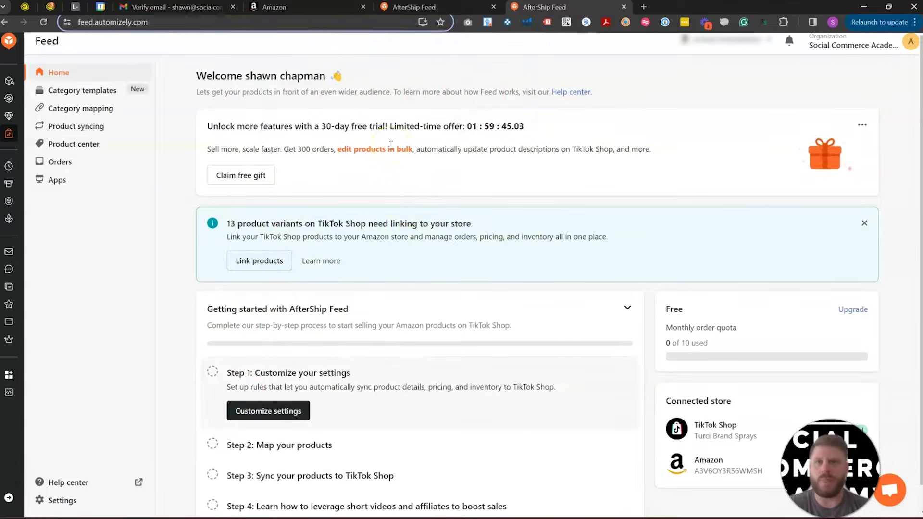
Step: Load seller-us.tiktok.com/homepage in the spare tab and bring the TikTok Seller Center tab forward
left_click(438, 7)
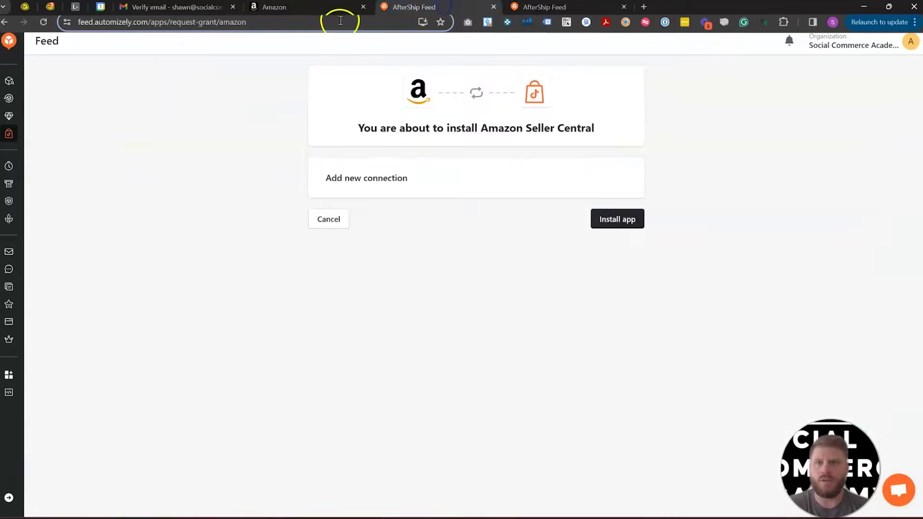
left_click(379, 19)
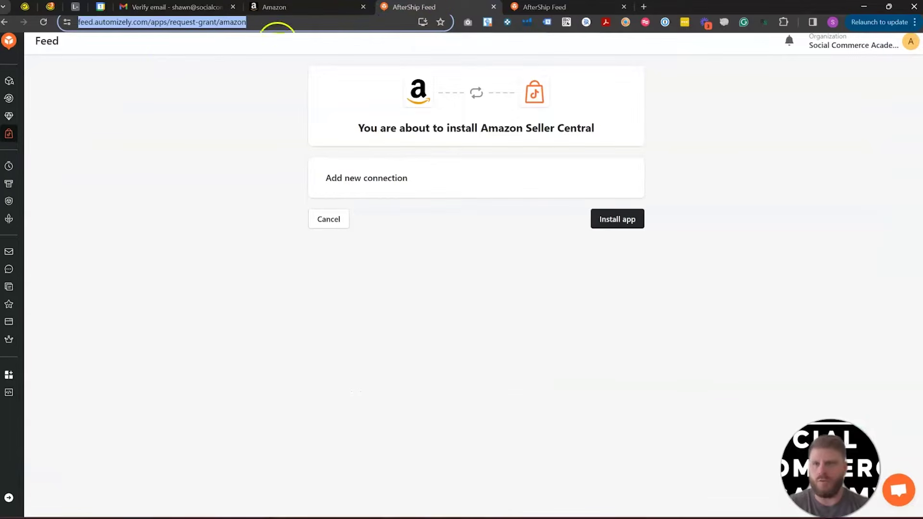
type("seller-us.tiktok.com/homepage")
key("Return")
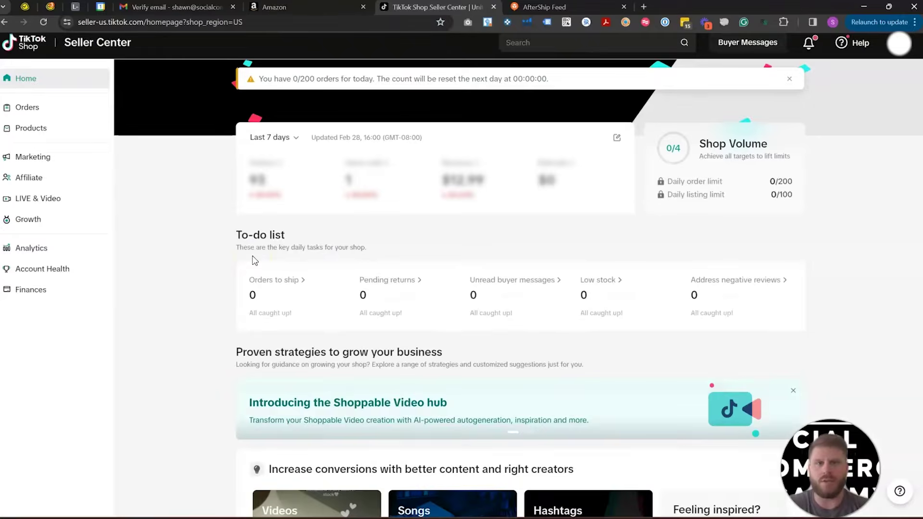
left_click(532, 3)
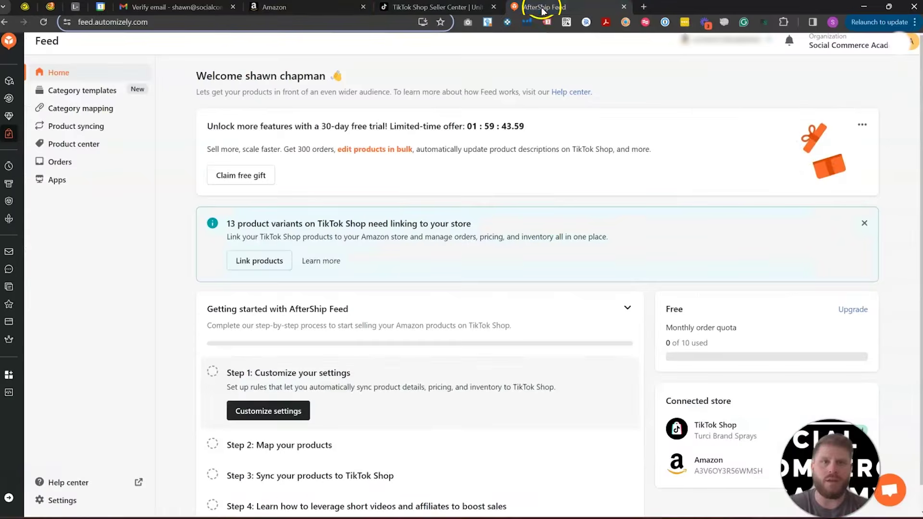
left_click(450, 6)
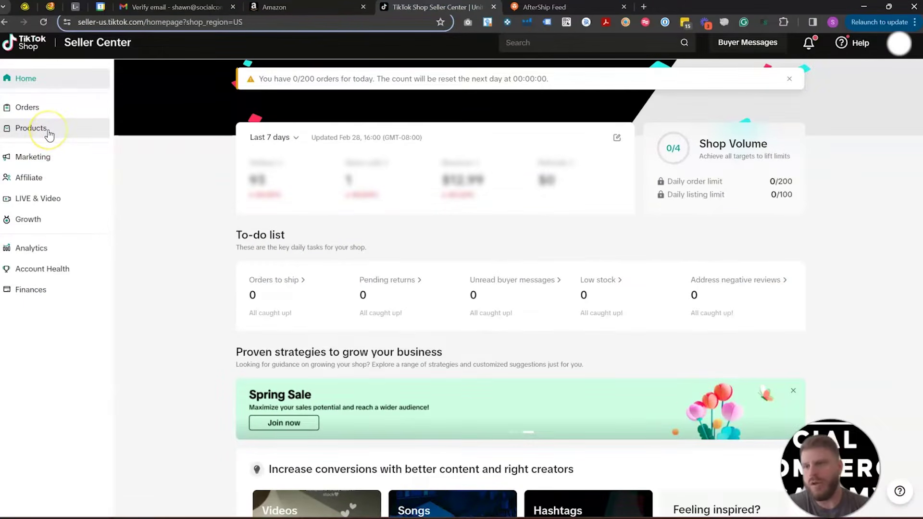
Step: Go through Orders and Shipping Options to the Seller shipping templates page, dismissing the Manage Orders intro
left_click(38, 109)
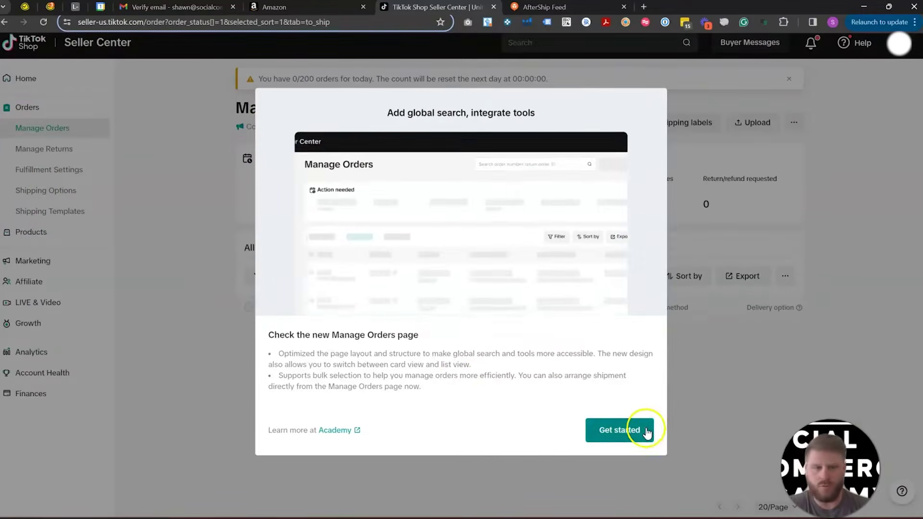
left_click(639, 431)
left_click(67, 174)
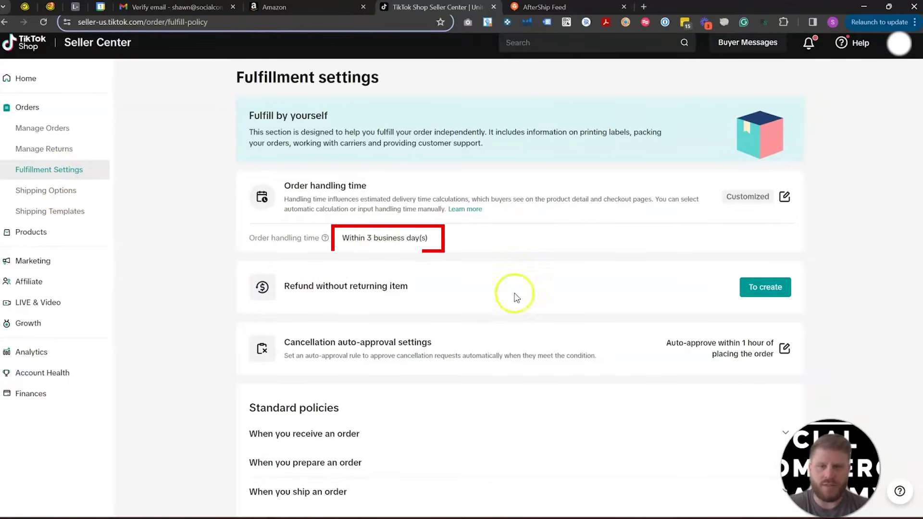
left_click(43, 195)
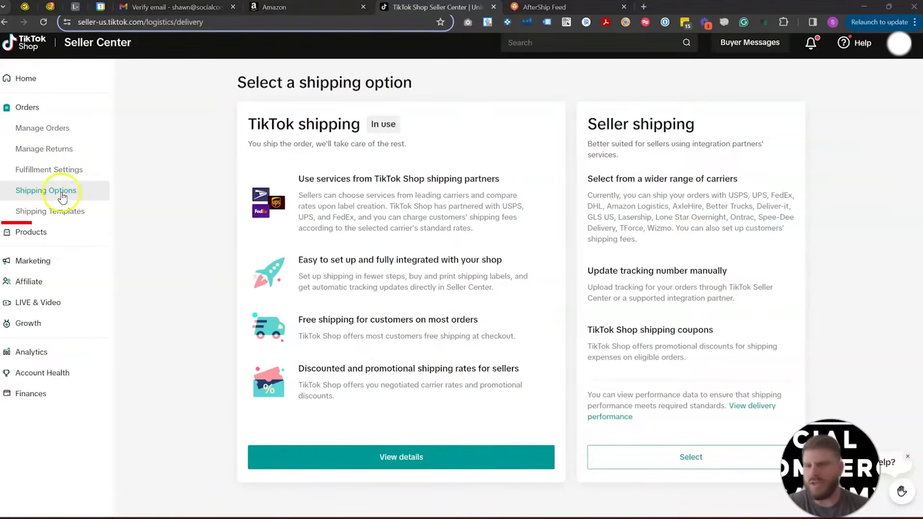
left_click(62, 209)
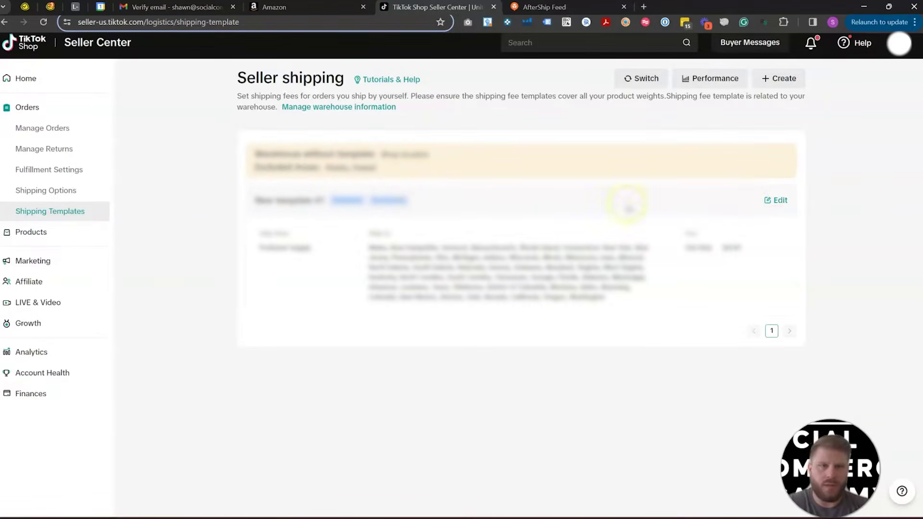
left_click(778, 199)
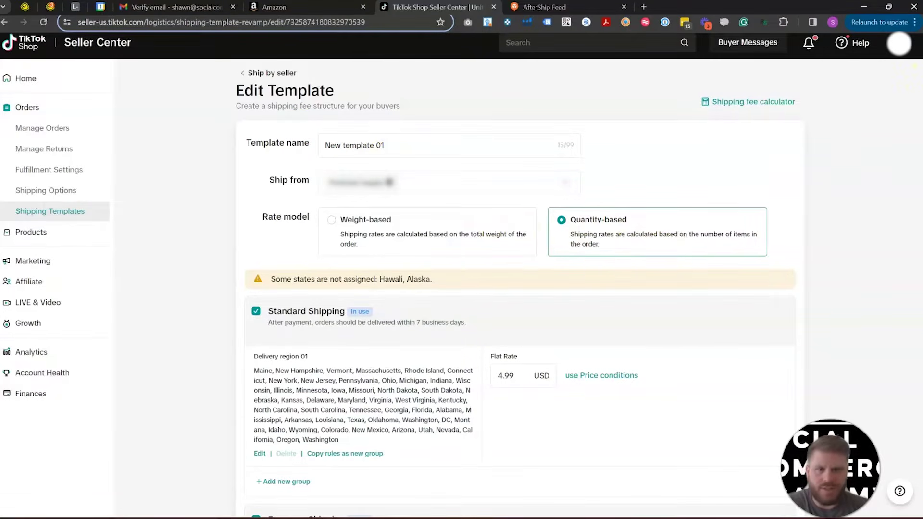
scroll(480, 269, "down", 3)
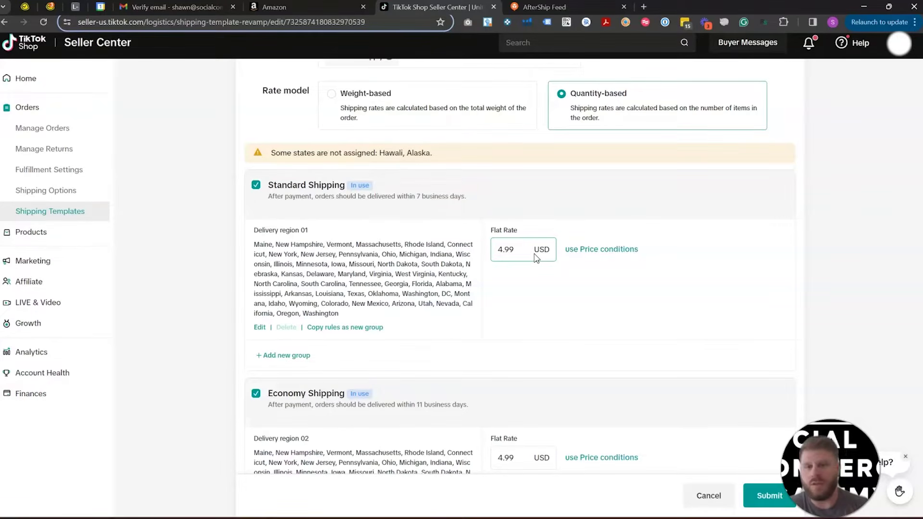
left_click(485, 267)
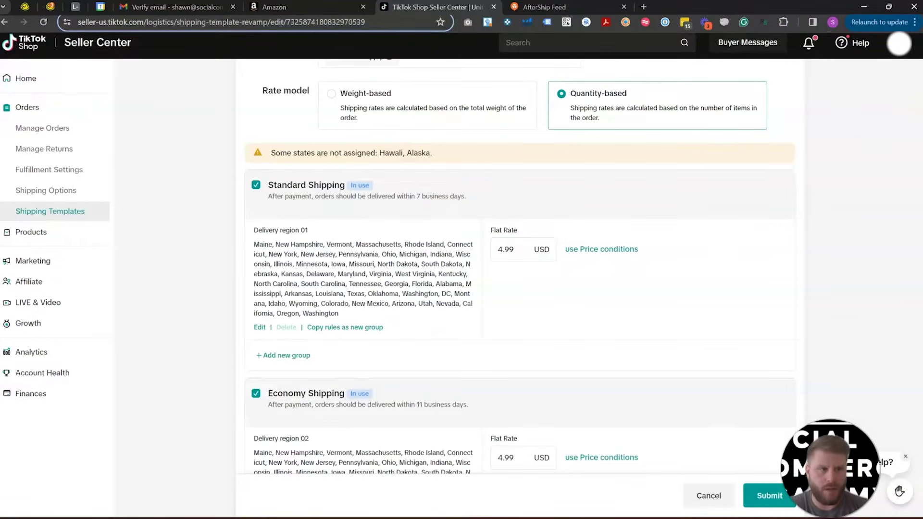
scroll(913, 101, "up", 3)
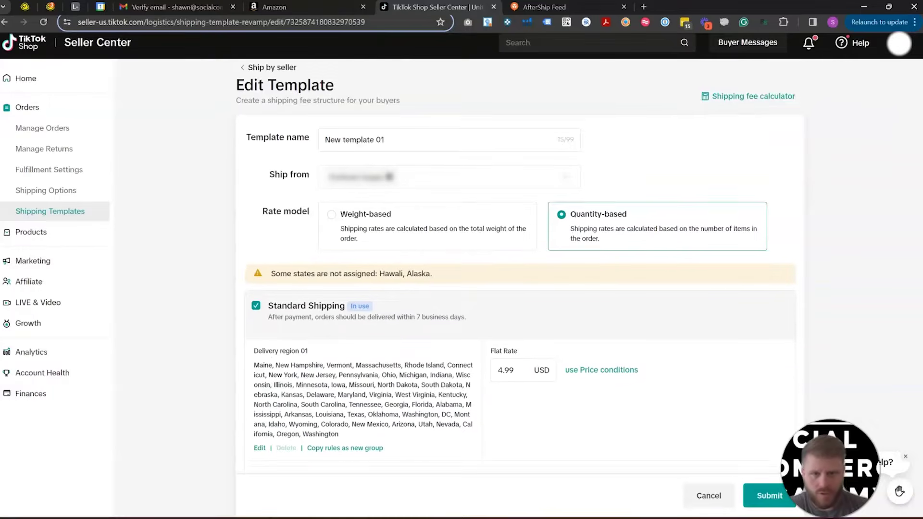
scroll(519, 259, "down", 3)
left_click(229, 325)
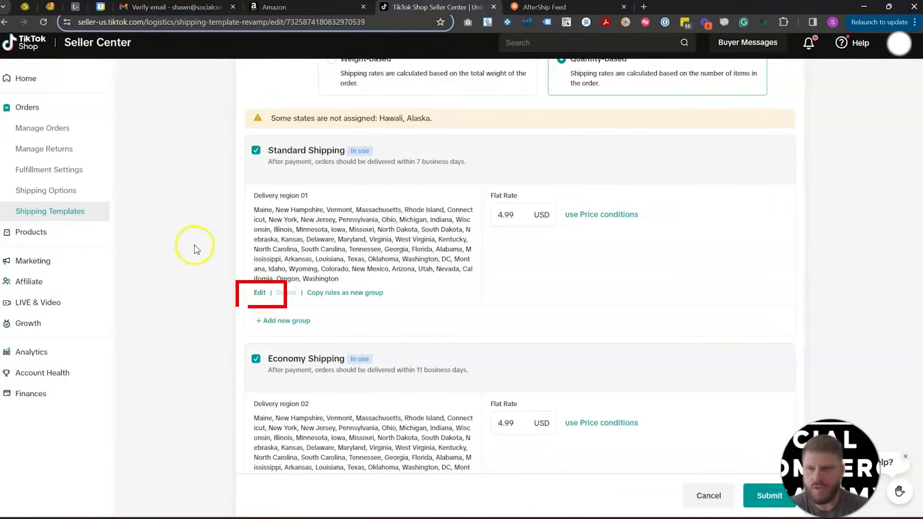
left_click(260, 296)
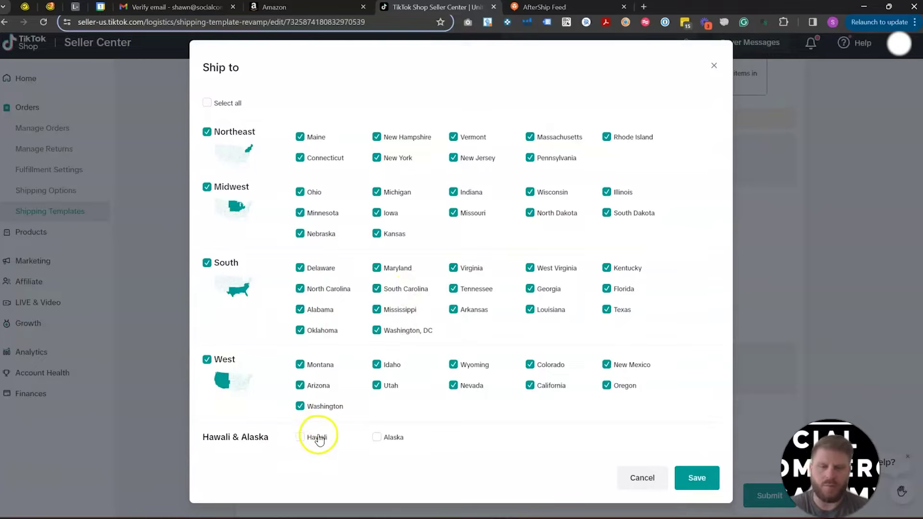
left_click(635, 489)
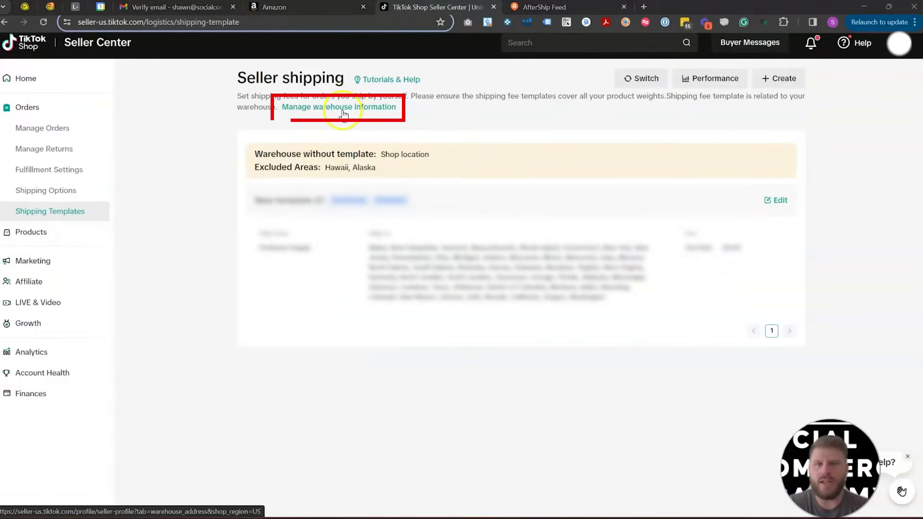
Step: Review the pickup and return warehouses in Warehouse Settings, then switch back to AfterShip Feed
left_click(345, 106)
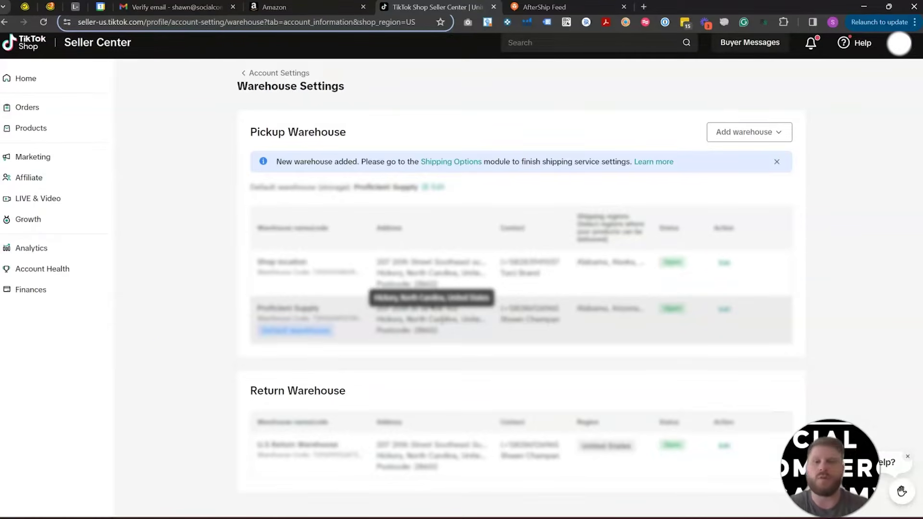
left_click(541, 7)
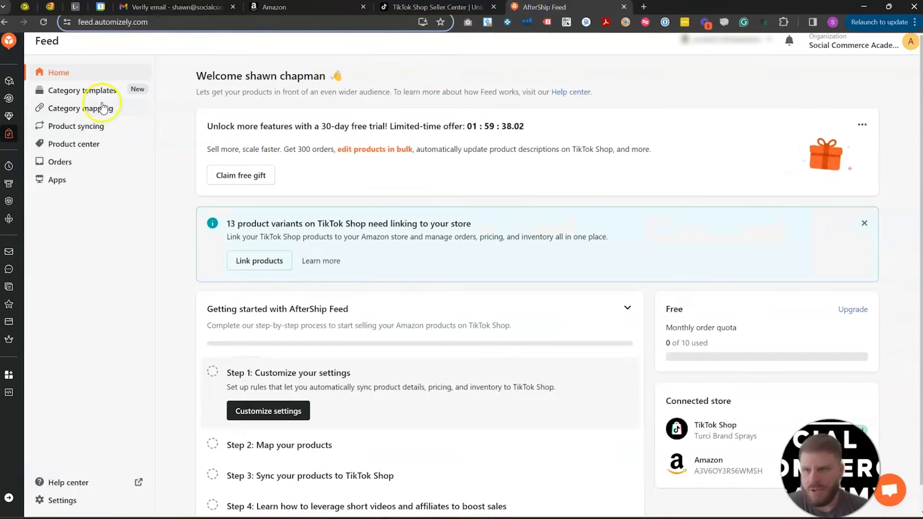
Step: Start Category mapping's Map products flow with the Dessert Syrups & Sauces product selected, and continue
left_click(103, 108)
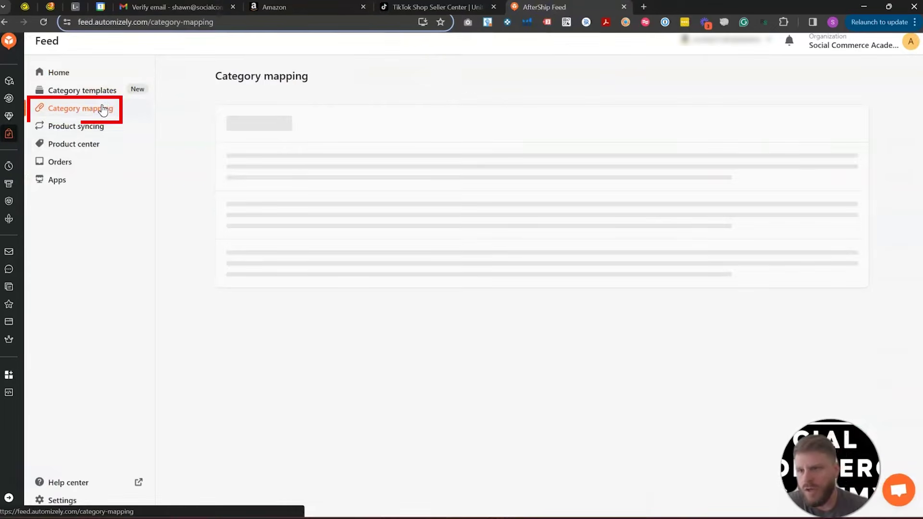
left_click(529, 313)
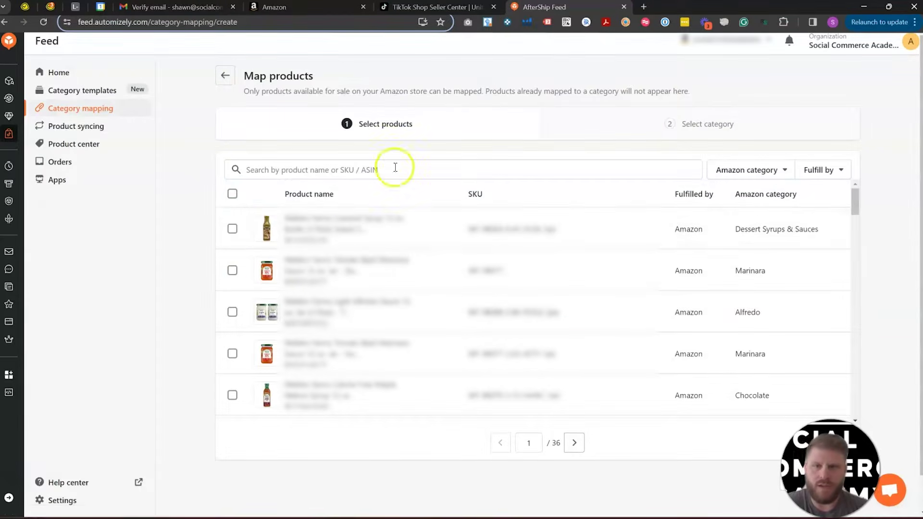
left_click(232, 228)
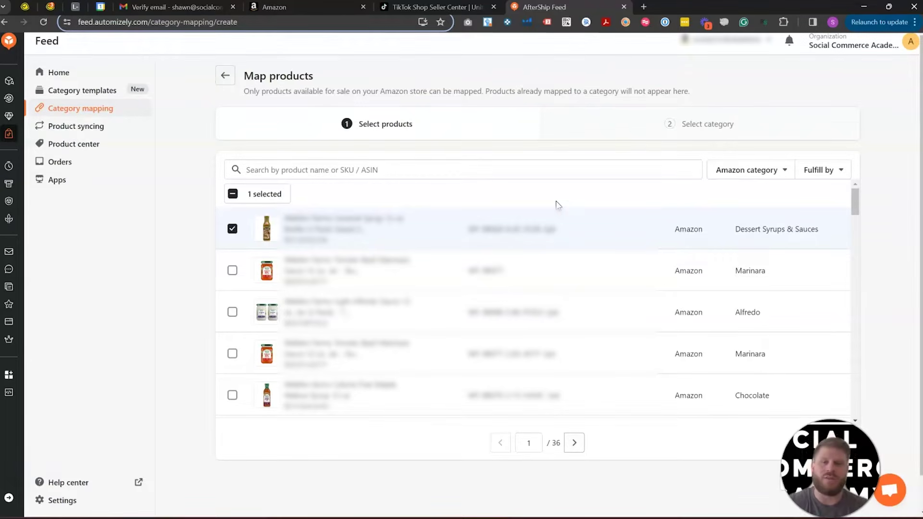
left_click(233, 229)
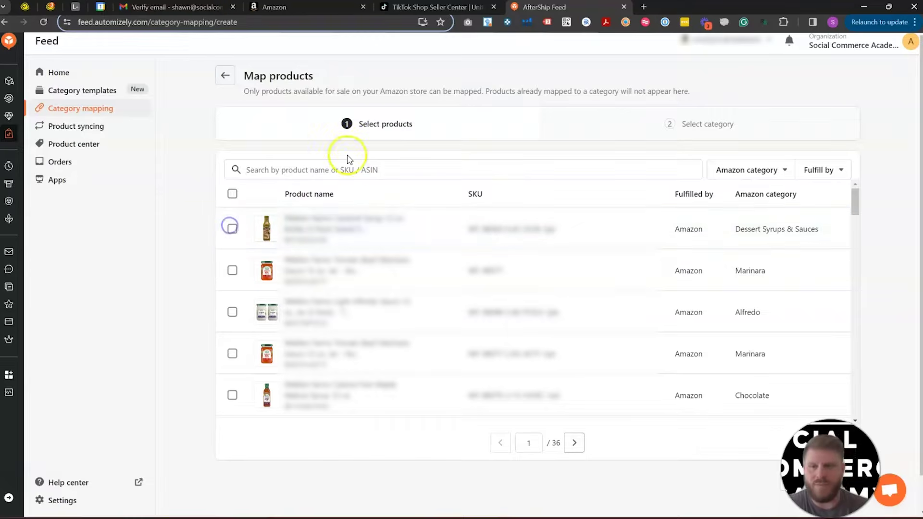
left_click(232, 229)
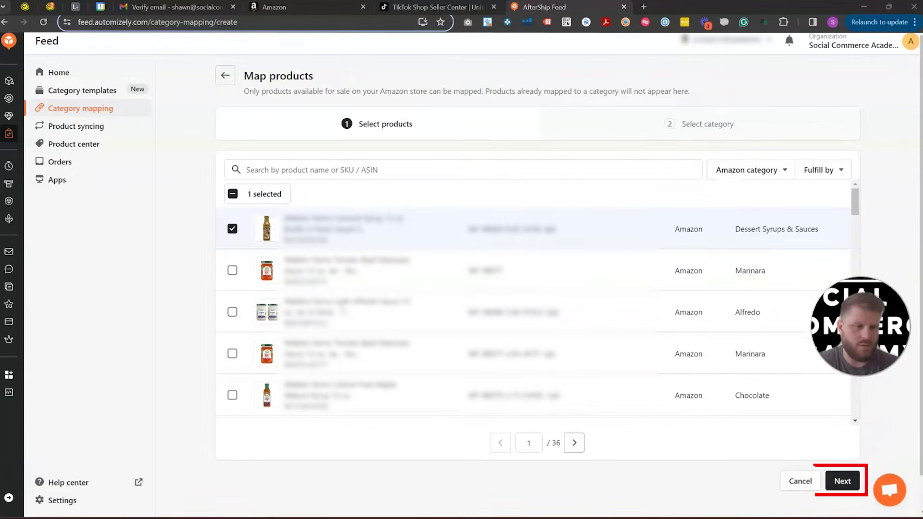
left_click(842, 481)
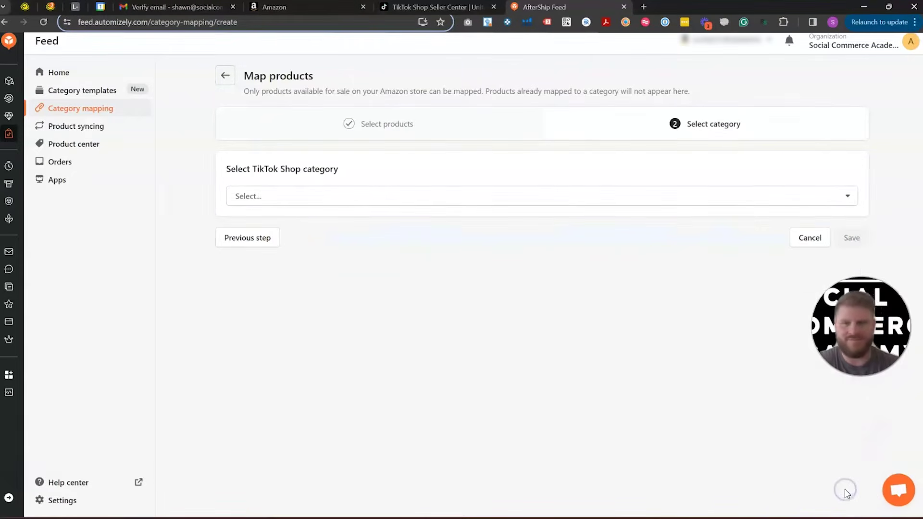
Step: Search categories for 'syrup', choose Food & Beverages - Staples & Cooking Essentials - Honey & Maple Syrup, and save
left_click(414, 194)
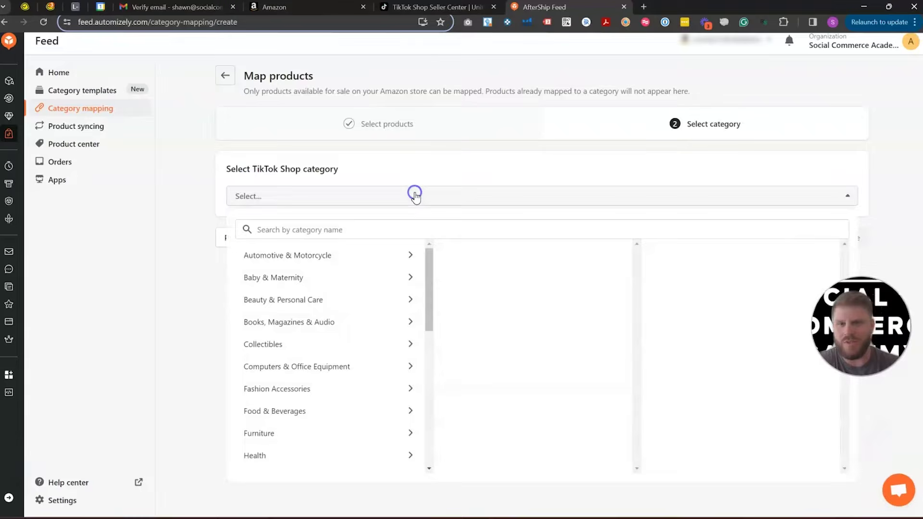
left_click(341, 226)
type("food")
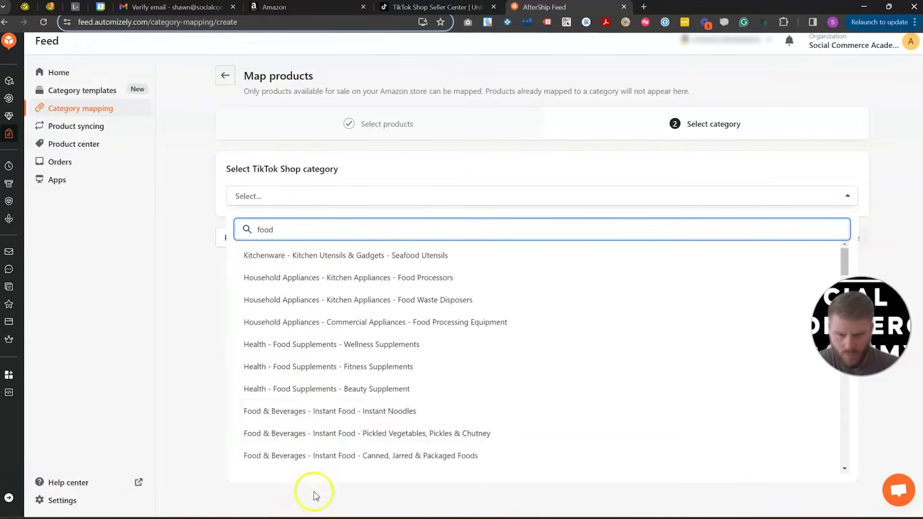
left_click_drag(844, 266, 868, 417)
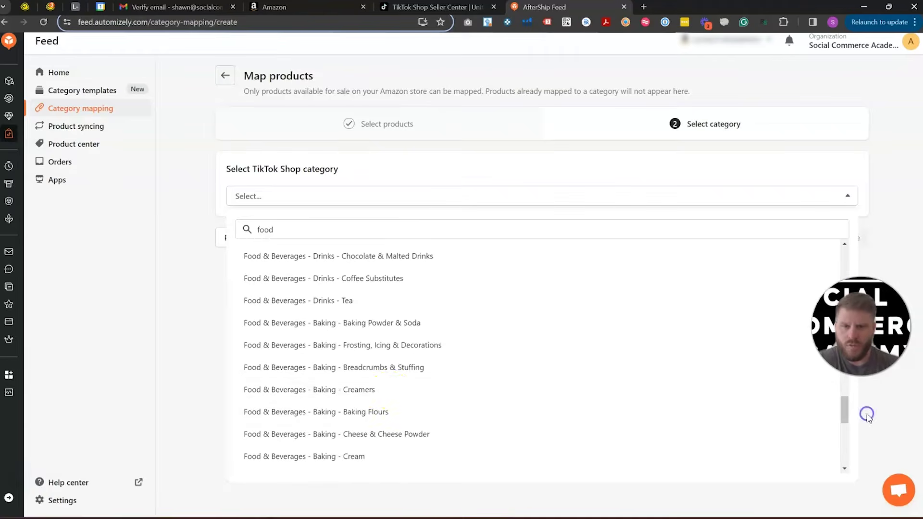
double_click(280, 228)
type("syrup")
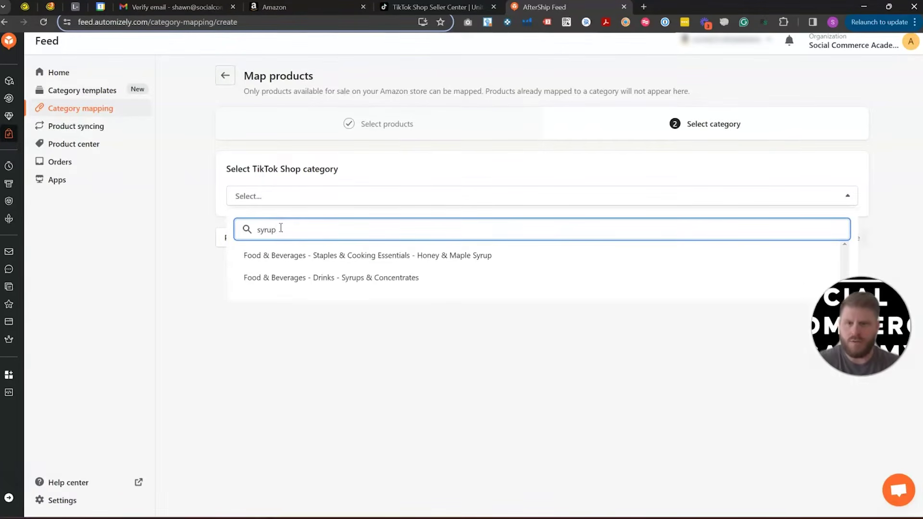
left_click(308, 257)
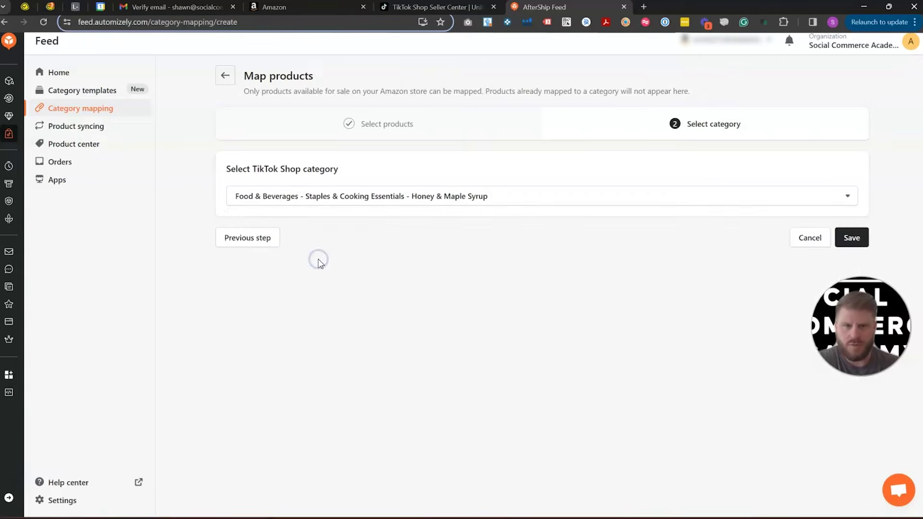
left_click(850, 237)
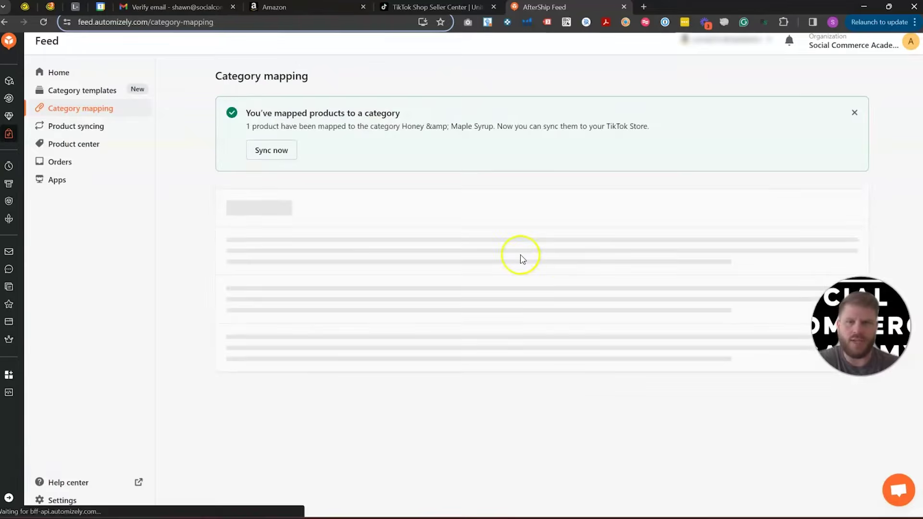
Step: Start syncing the mapped product, dismiss the SKU linking tip, and open its details for editing
left_click(270, 153)
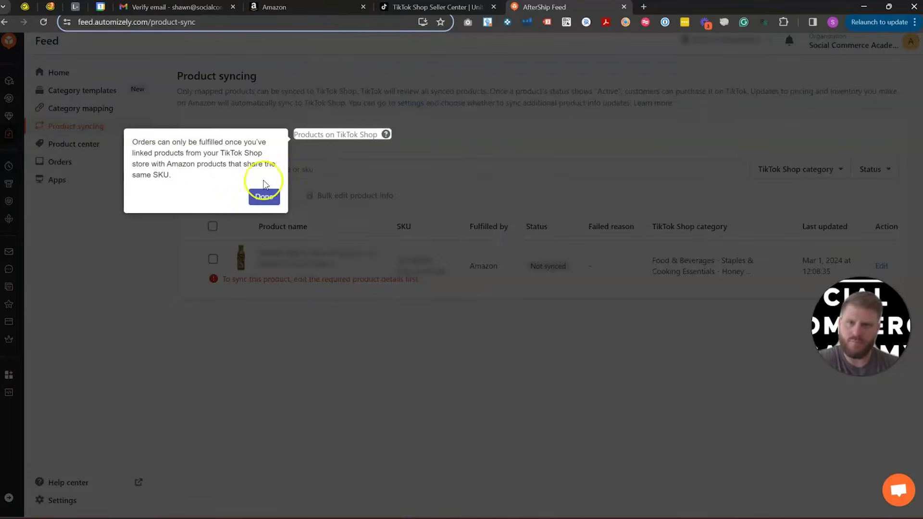
left_click(265, 198)
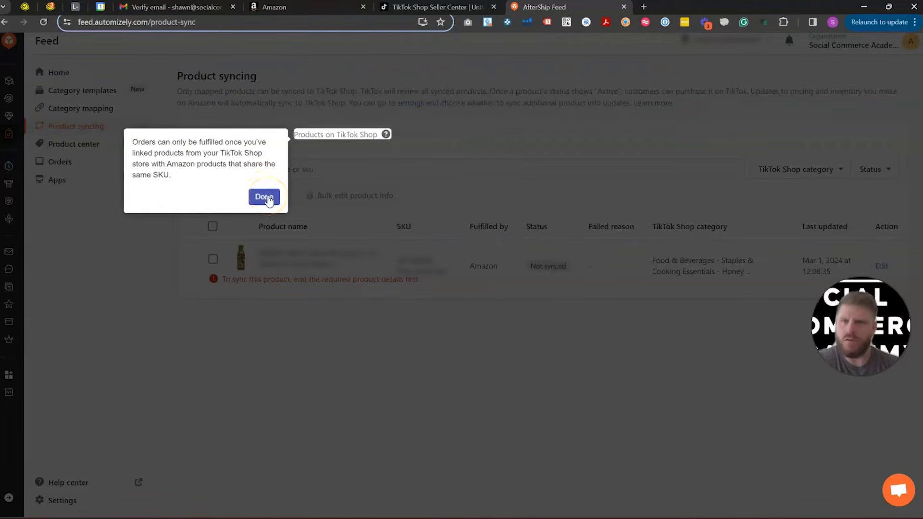
left_click(266, 198)
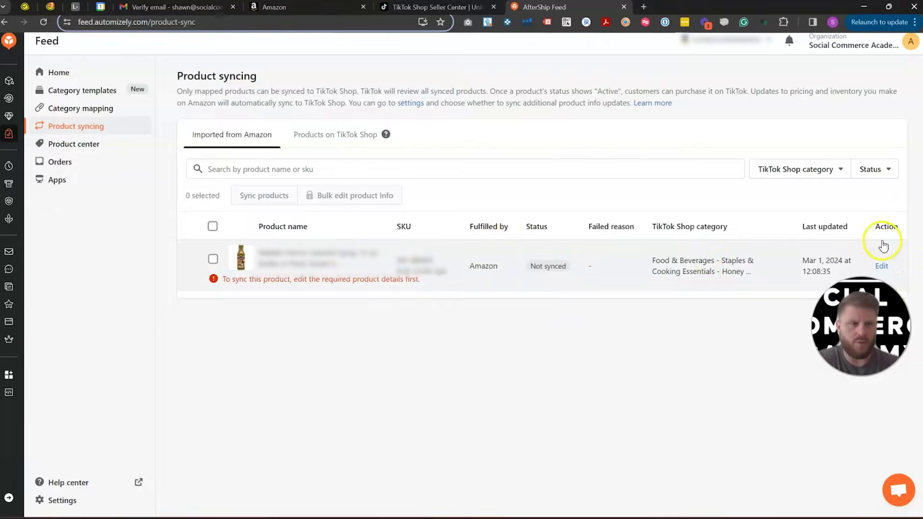
left_click(883, 266)
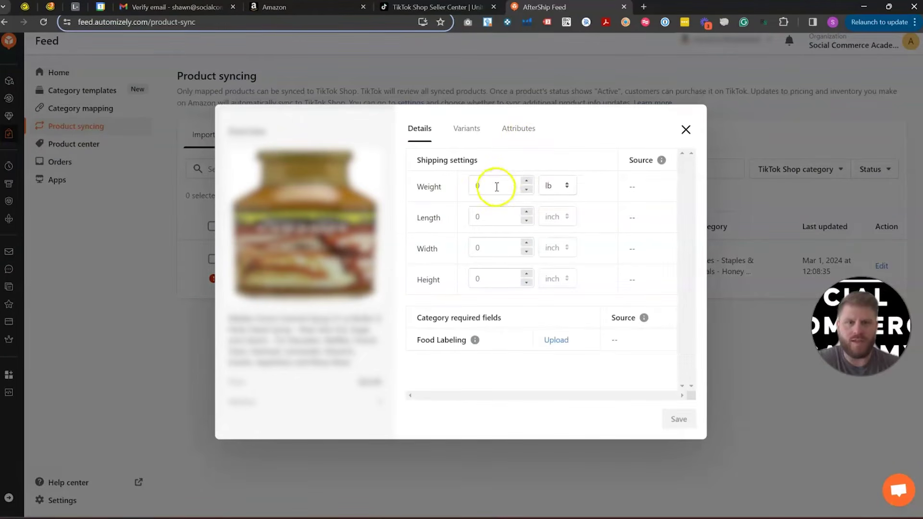
Step: Set the shipping weight to 1 lb and package size to 6×4×2 inches, and save
left_click(497, 186)
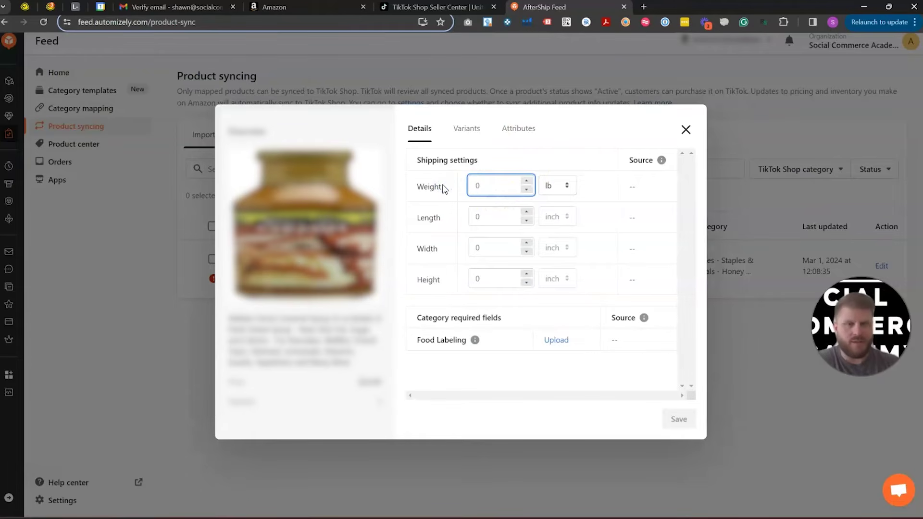
type("1")
left_click(471, 221)
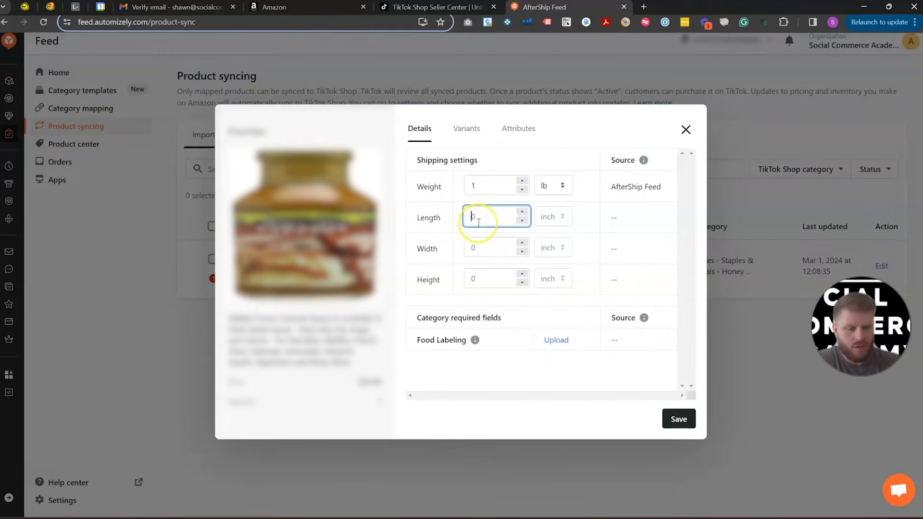
type("6")
left_click(479, 244)
type("4")
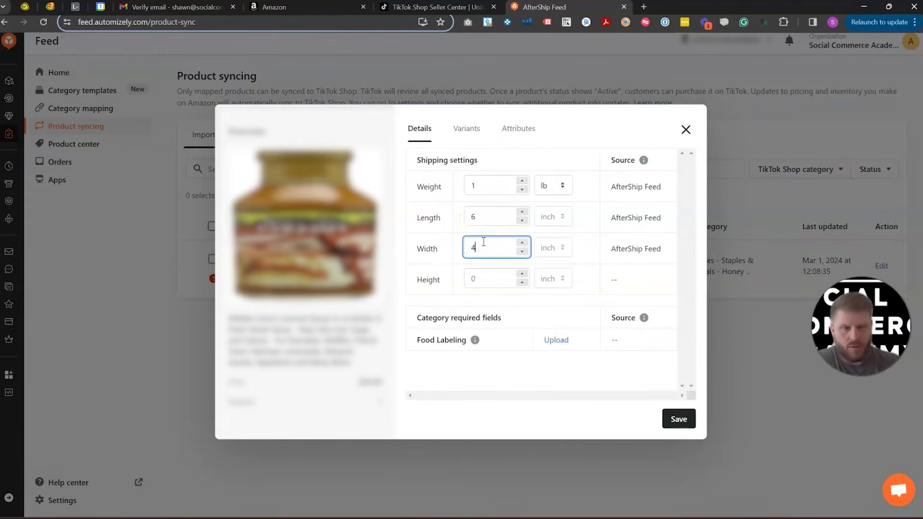
left_click(478, 277)
type("2")
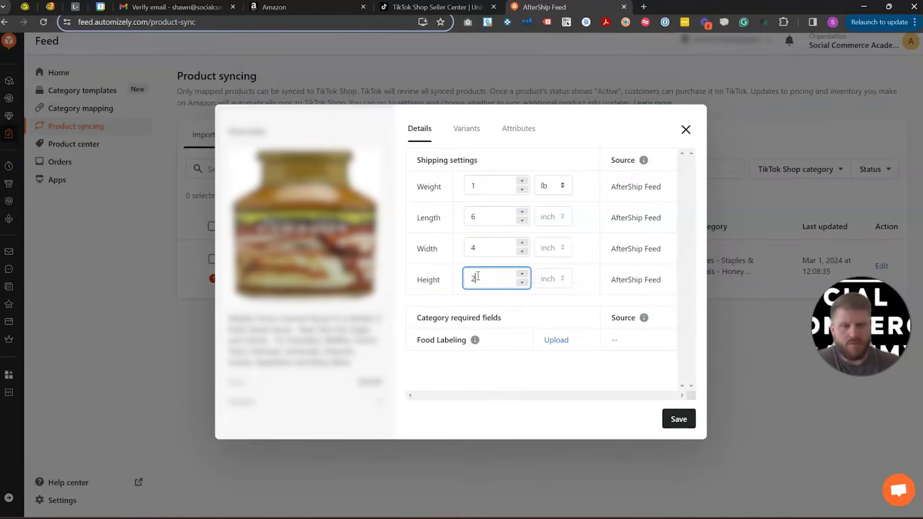
left_click(549, 377)
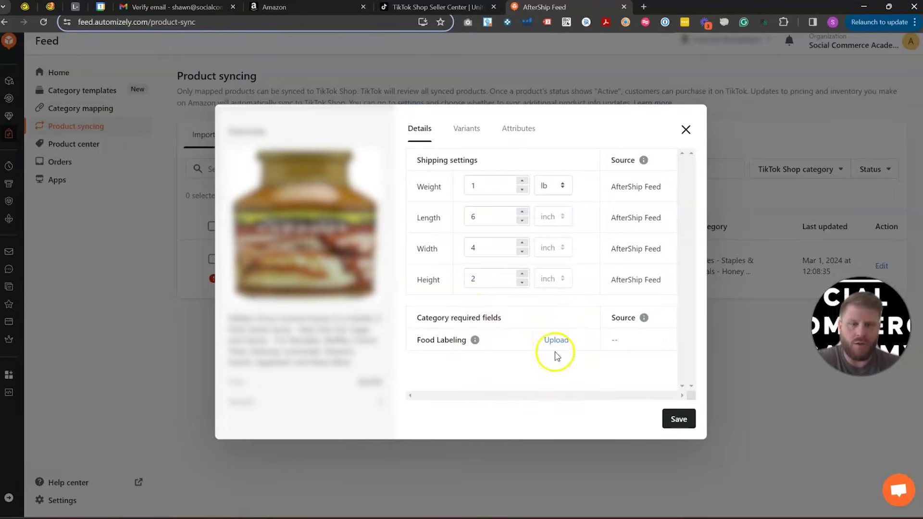
left_click(678, 420)
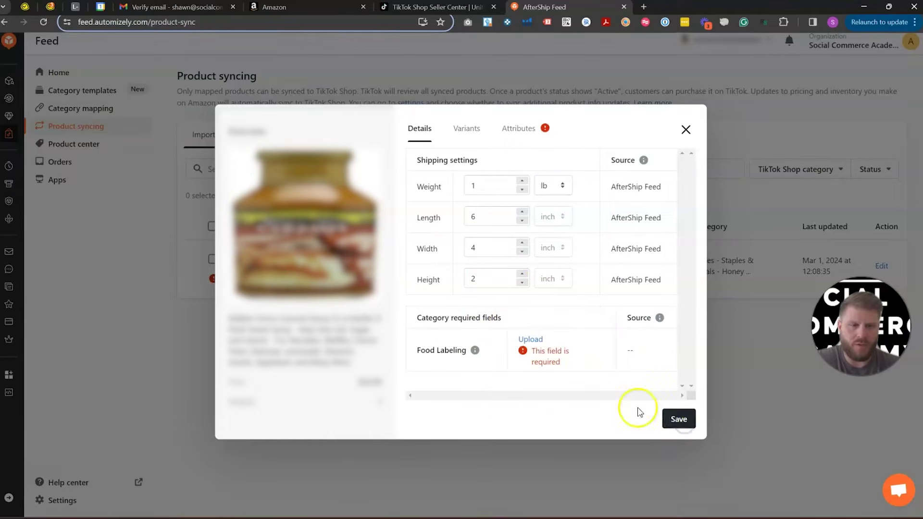
Step: Upload the food labeling image, save the details, and view the required product attributes
left_click(539, 341)
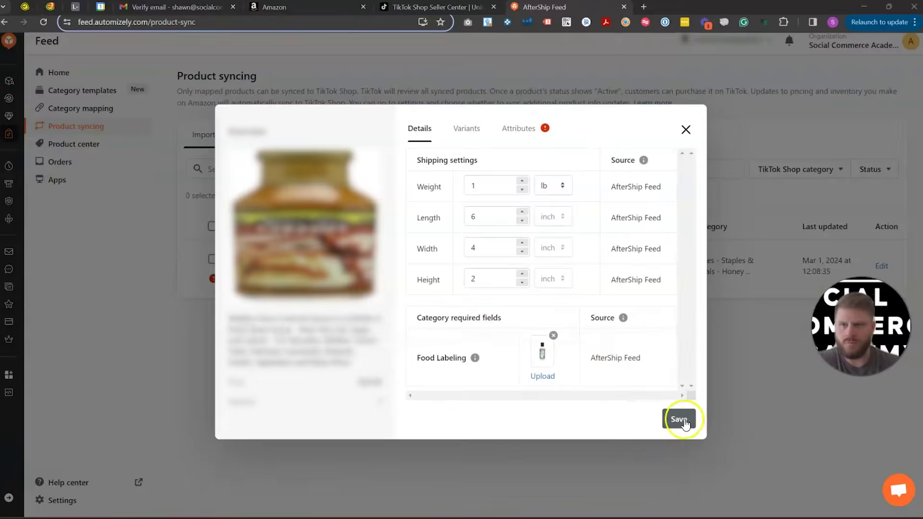
left_click(685, 422)
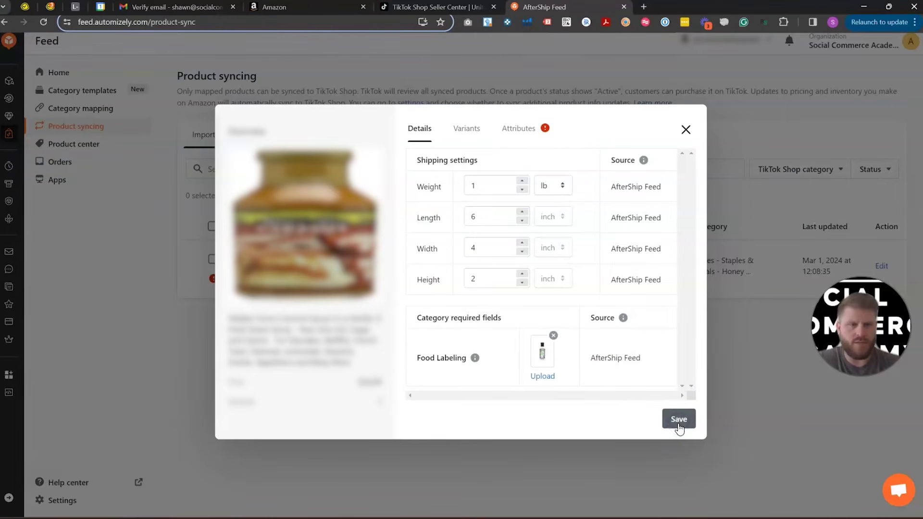
left_click(517, 130)
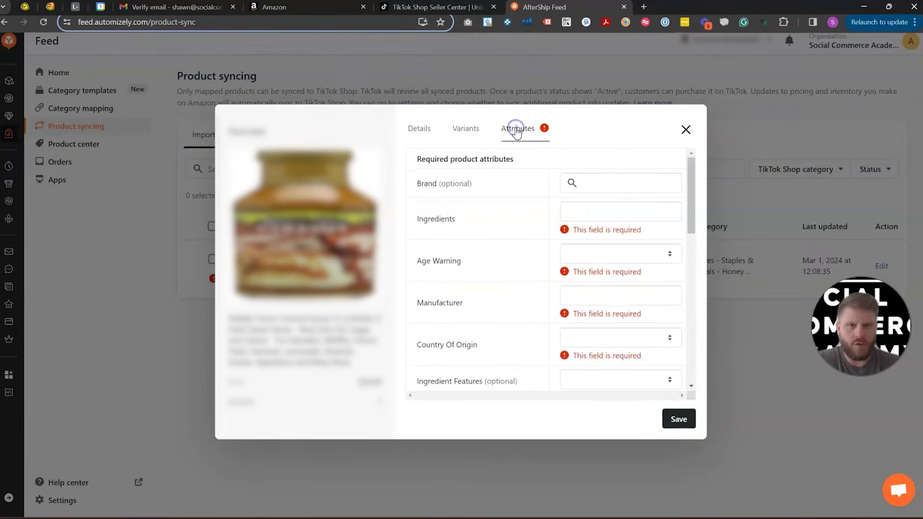
Step: Enter Caramel Syrup as the ingredients and set Age Warning to No
left_click(618, 217)
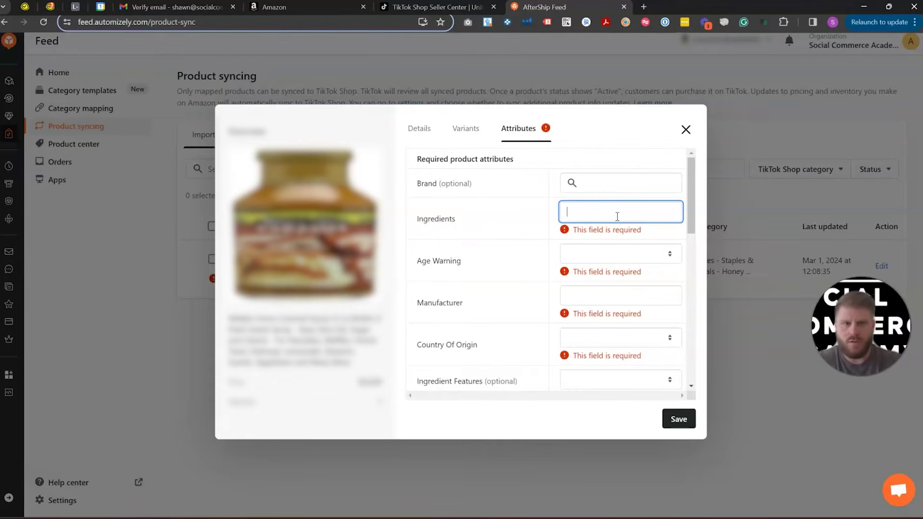
type("Caramel Syrup")
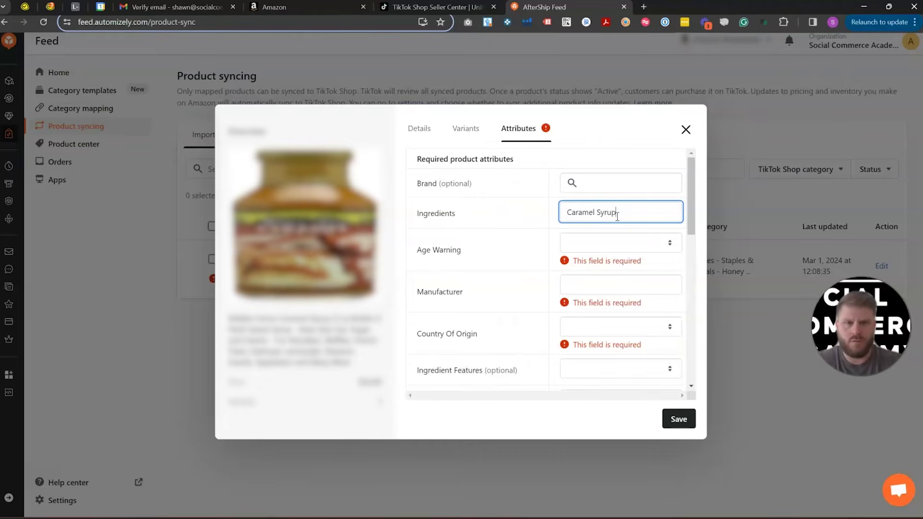
left_click(629, 244)
left_click(591, 271)
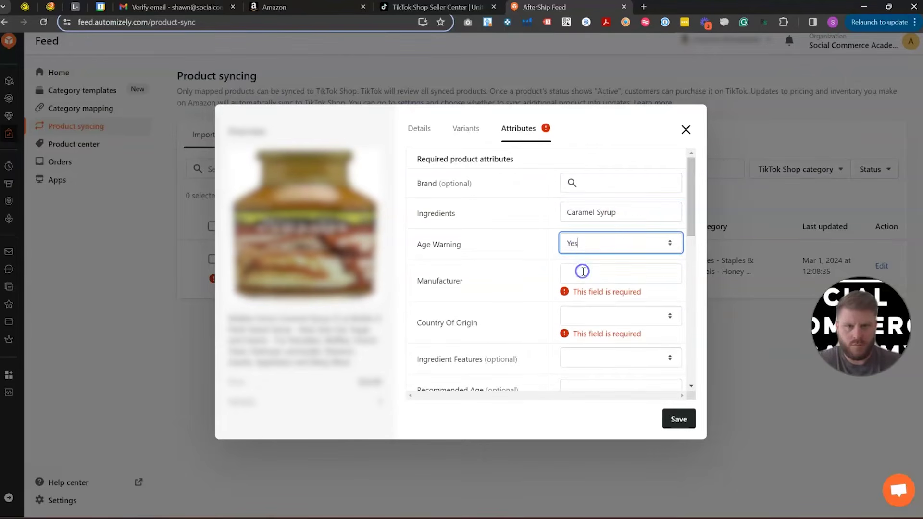
left_click(673, 245)
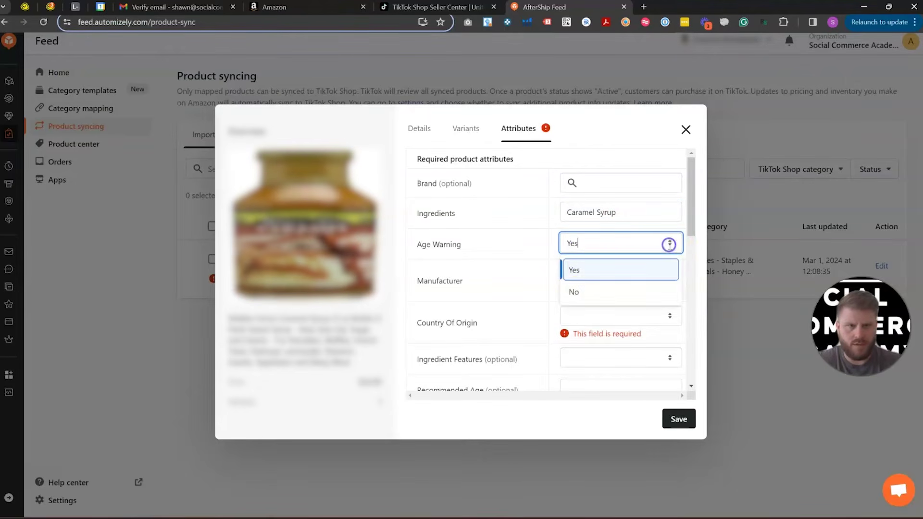
left_click(579, 293)
Step: Fill in the manufacturer, set Country Of Origin to US, and save the attributes
left_click(599, 274)
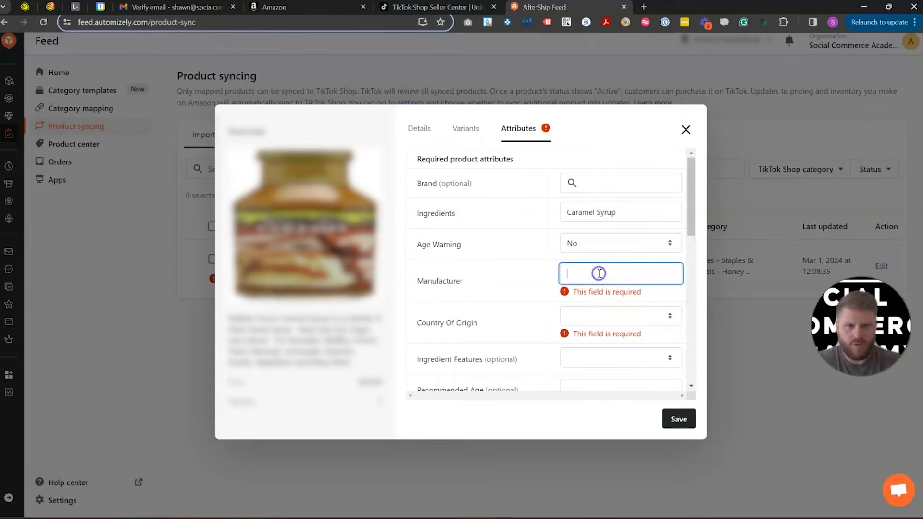
type("Wal")
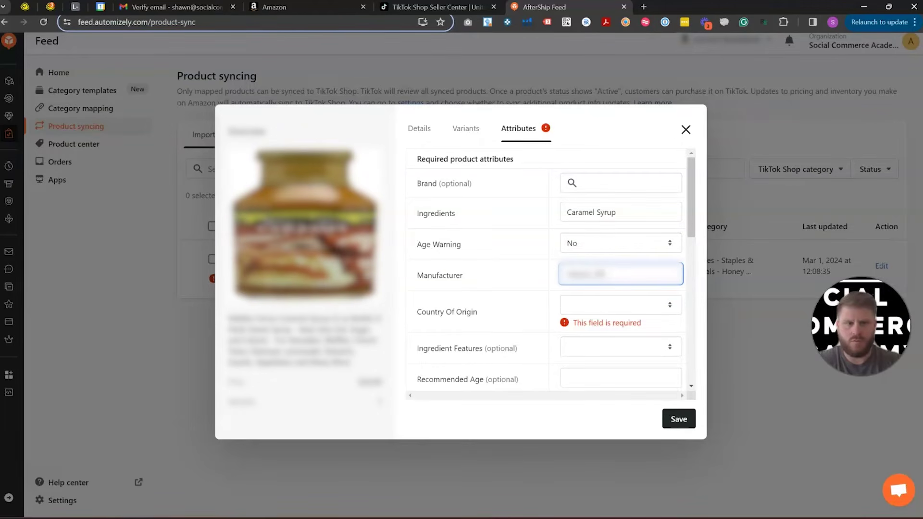
left_click(587, 305)
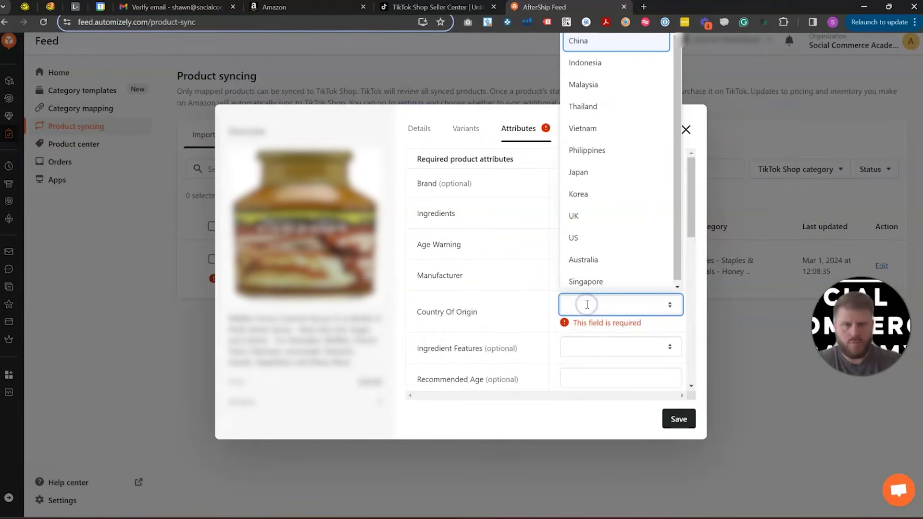
type("united states")
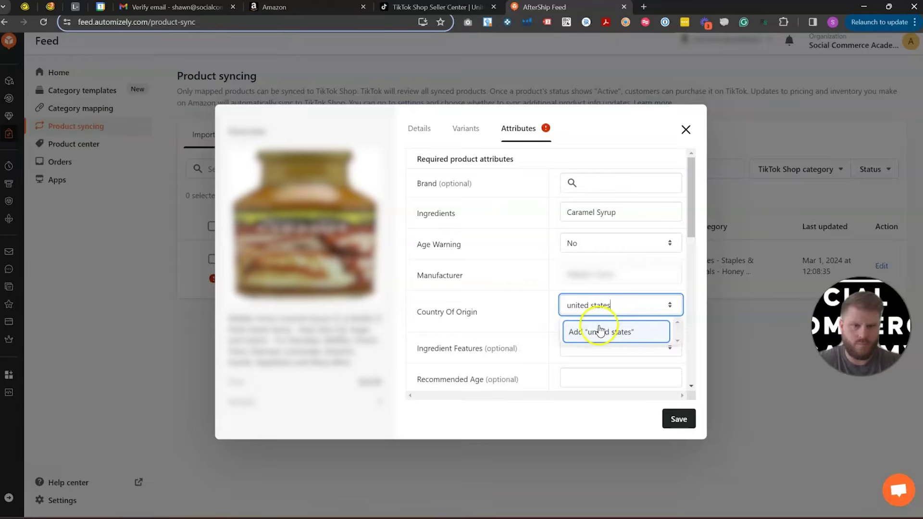
left_click(599, 331)
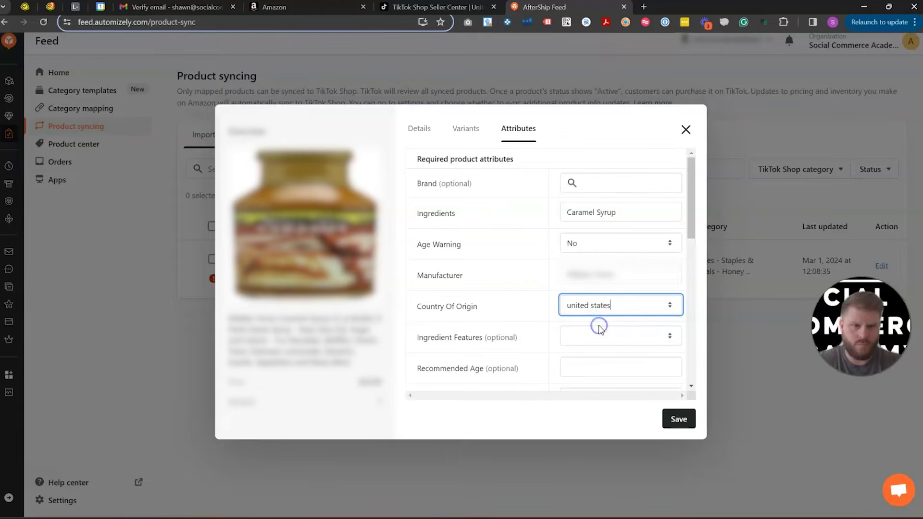
left_click(621, 308)
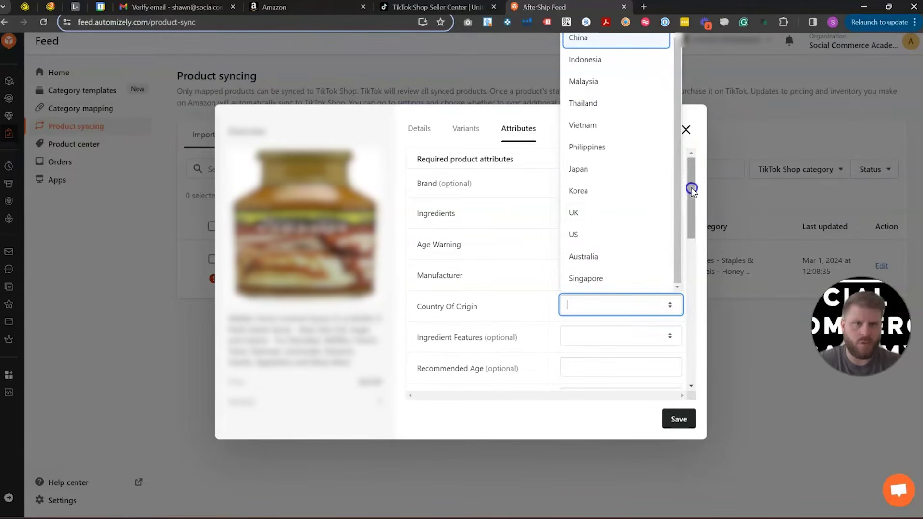
left_click(624, 236)
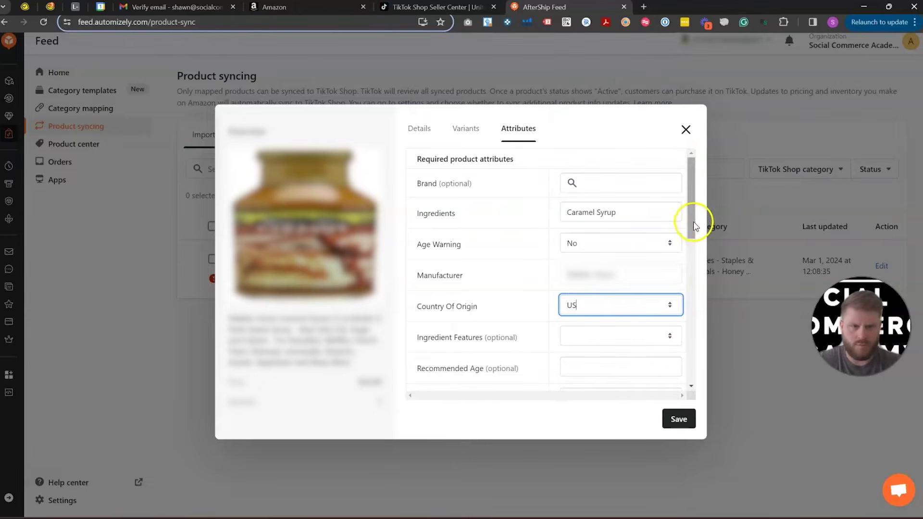
left_click_drag(695, 221, 708, 410)
left_click(686, 421)
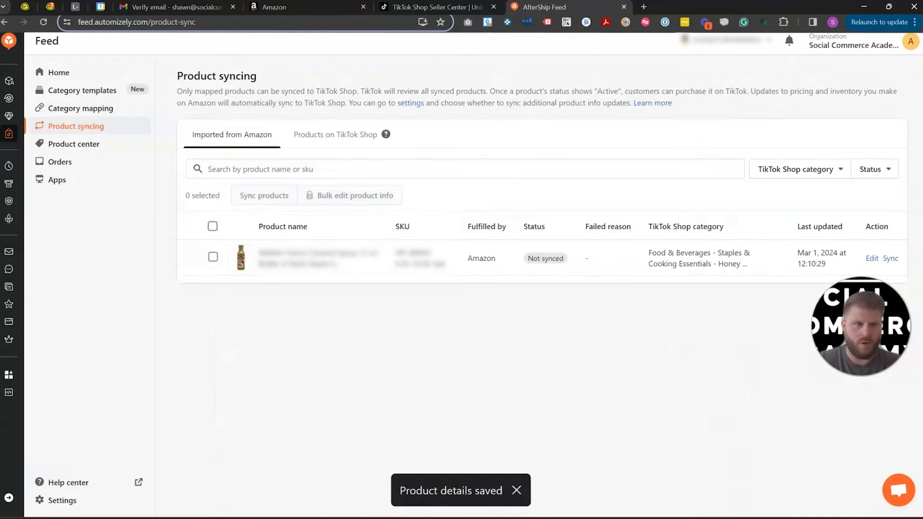
Step: Sync the syrup product to TikTok Shop, check Product center and Orders, then return to Seller Center
left_click(891, 259)
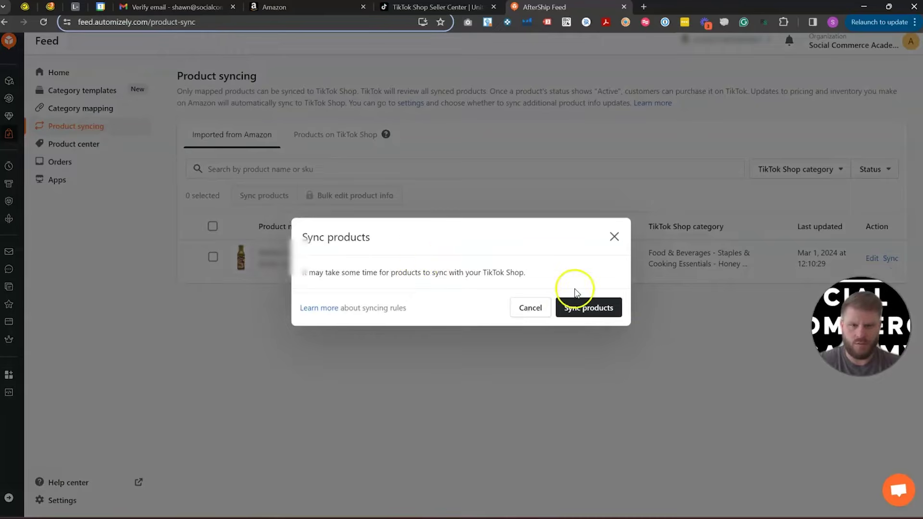
left_click(579, 307)
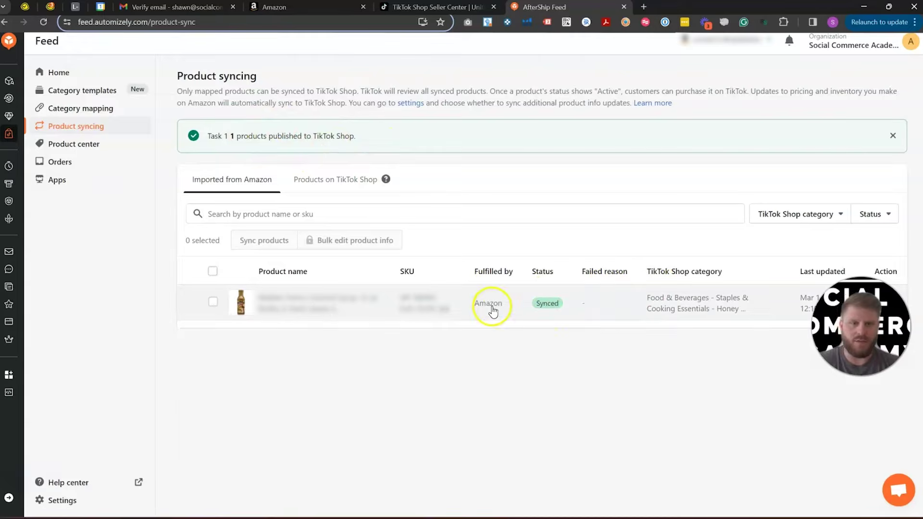
left_click(78, 149)
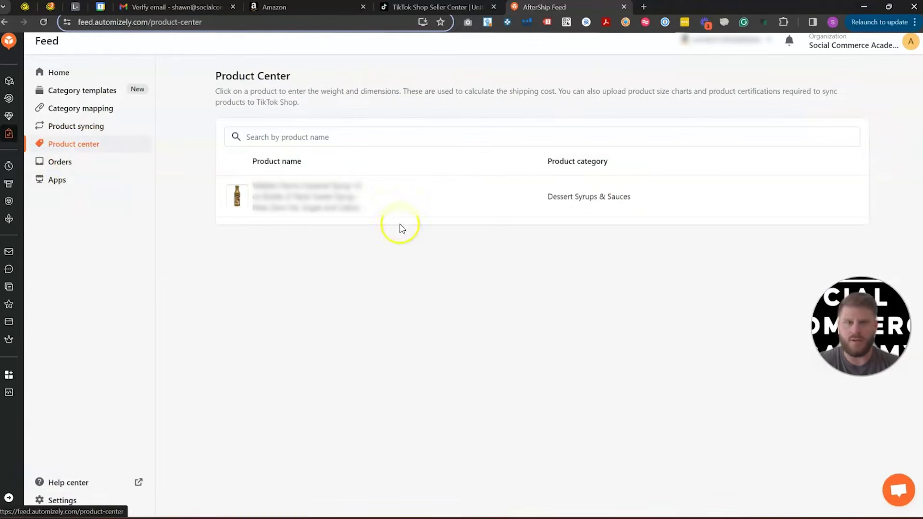
left_click(70, 162)
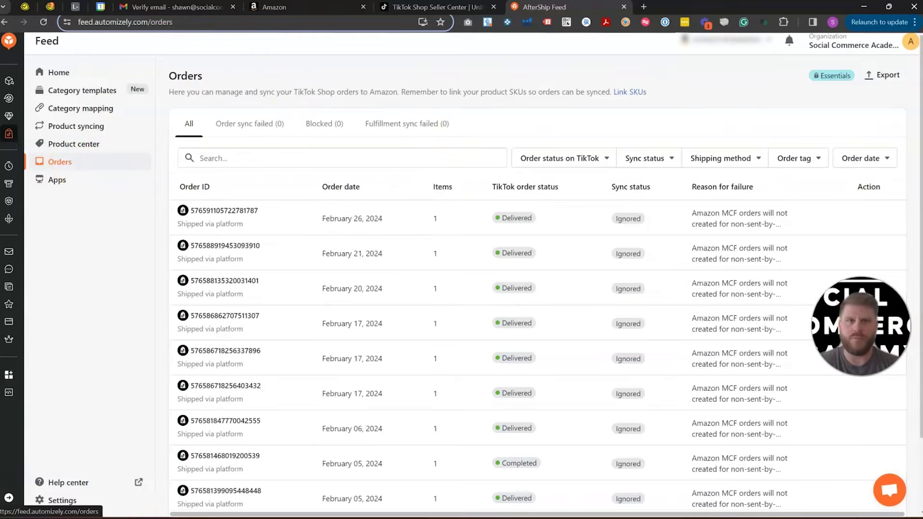
left_click(395, 8)
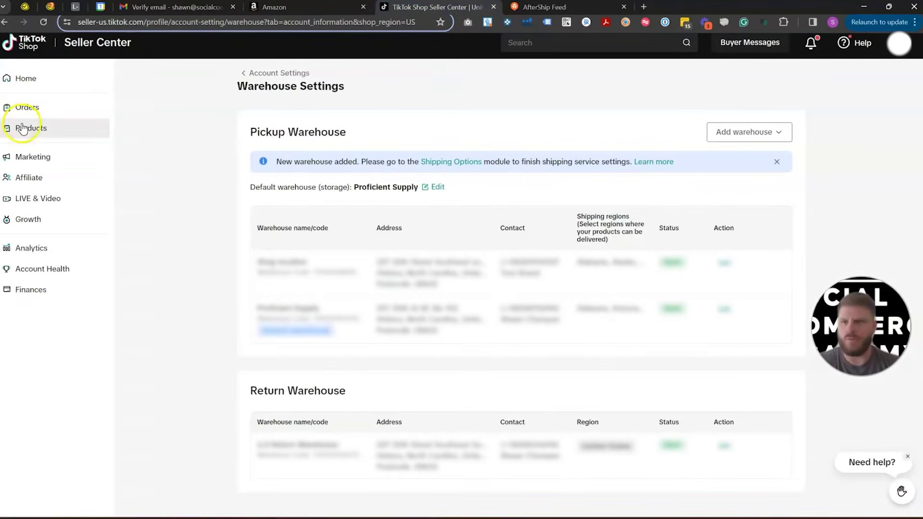
Step: Check the second product's $12.99 retail price in Manage Products, then switch to Amazon Seller Central
left_click(27, 128)
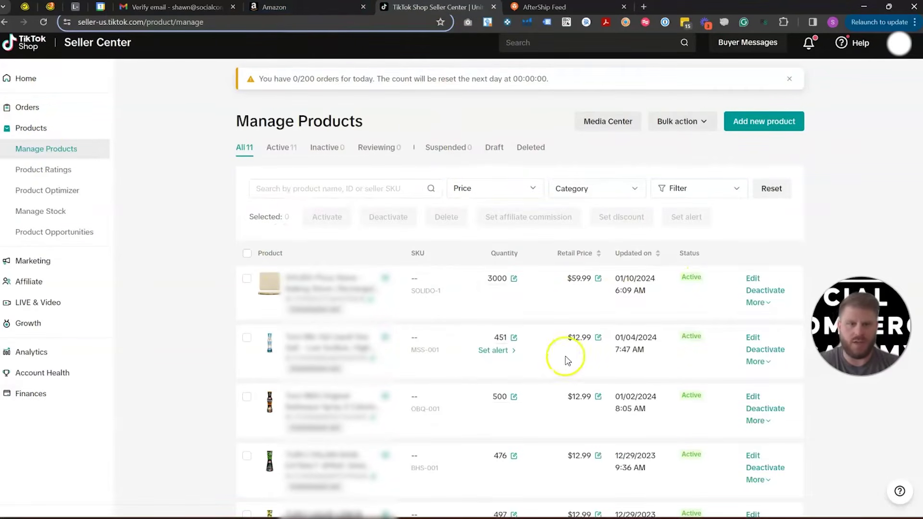
left_click(587, 344)
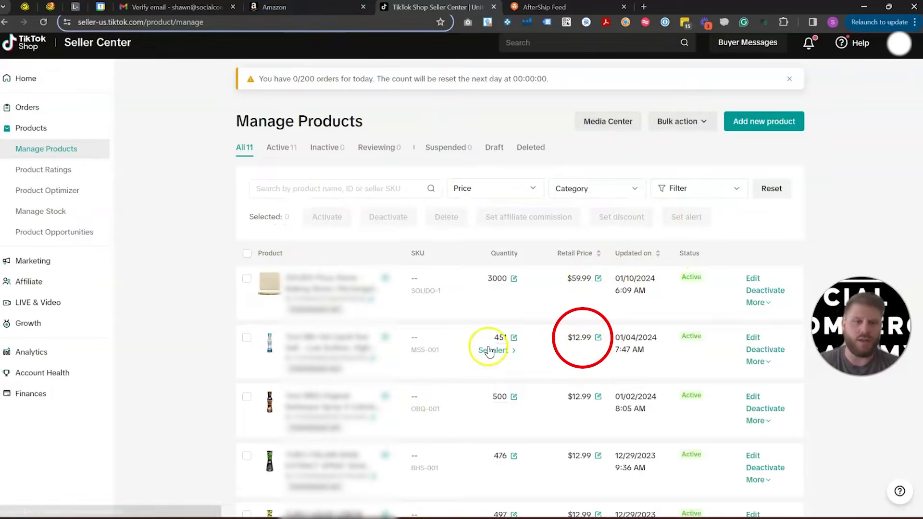
left_click(310, 7)
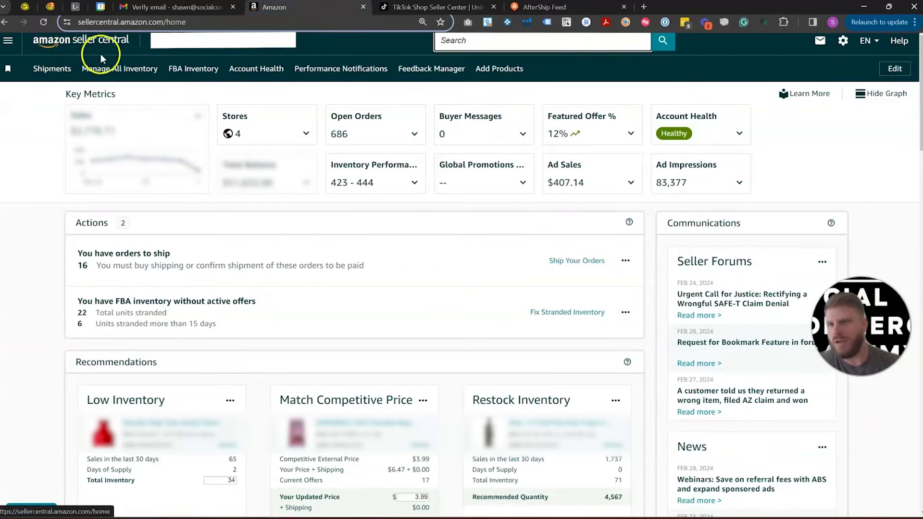
Step: Open Manage Orders from the menu and show the orders fulfilled by Amazon
left_click(8, 41)
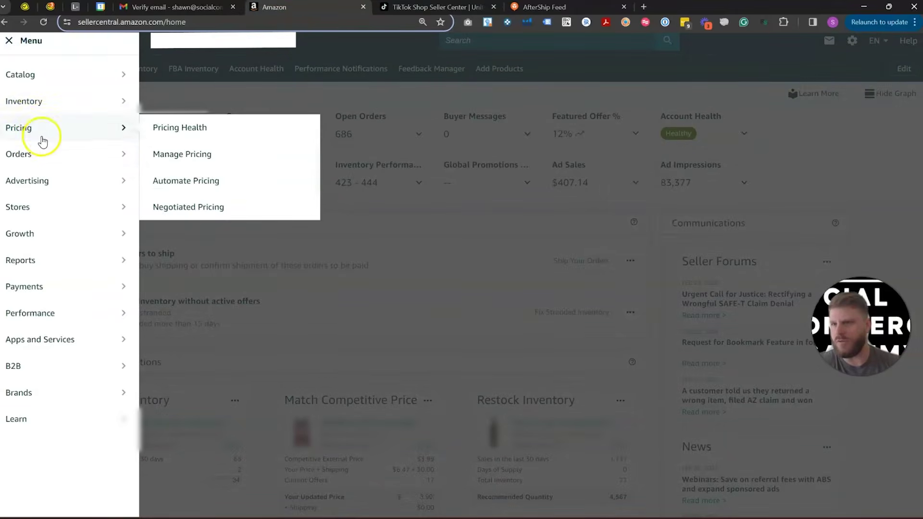
mouse_move(144, 151)
left_click(182, 153)
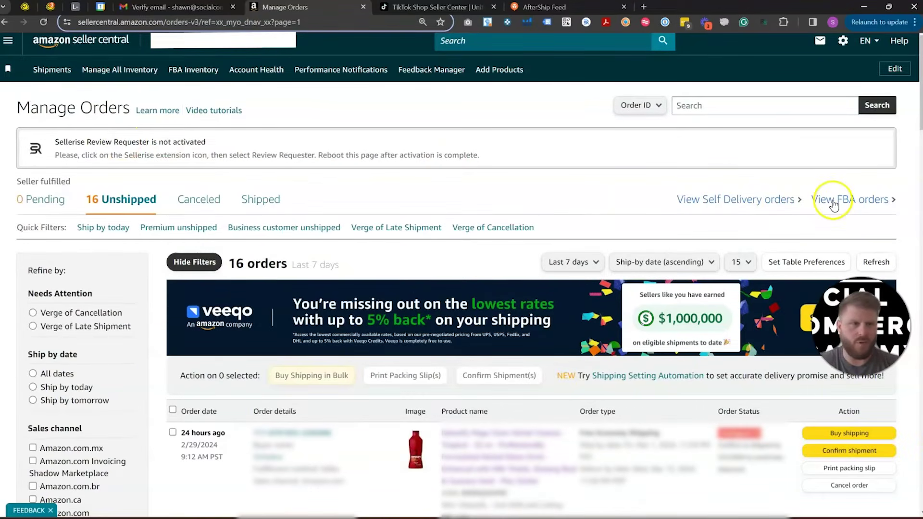
left_click(834, 200)
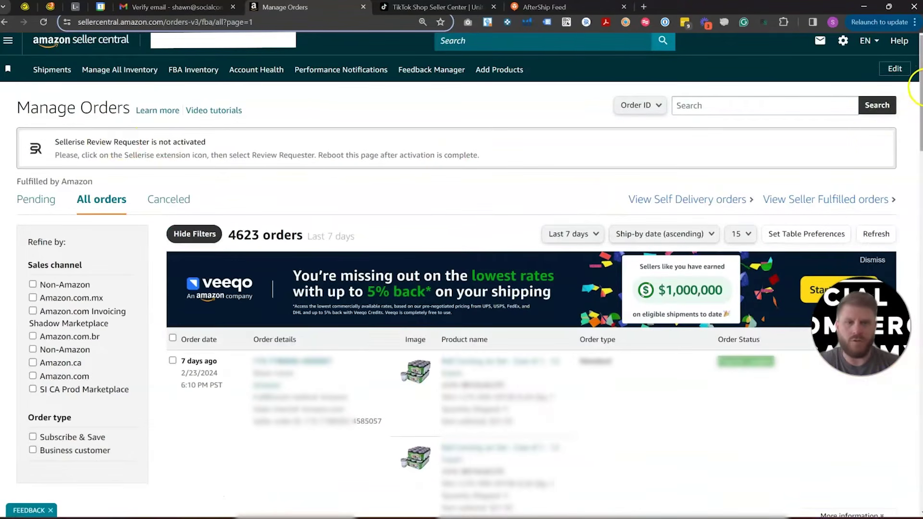
scroll(461, 274, "down", 15)
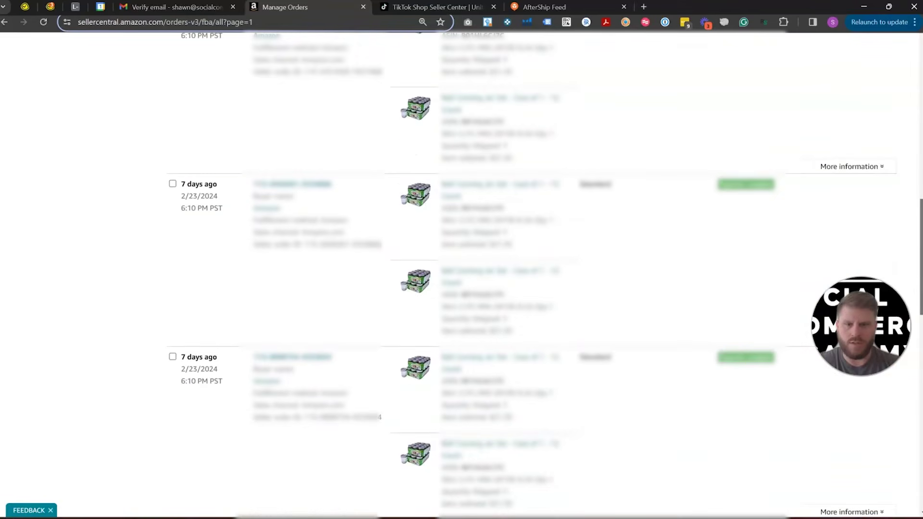
scroll(461, 274, "down", 8)
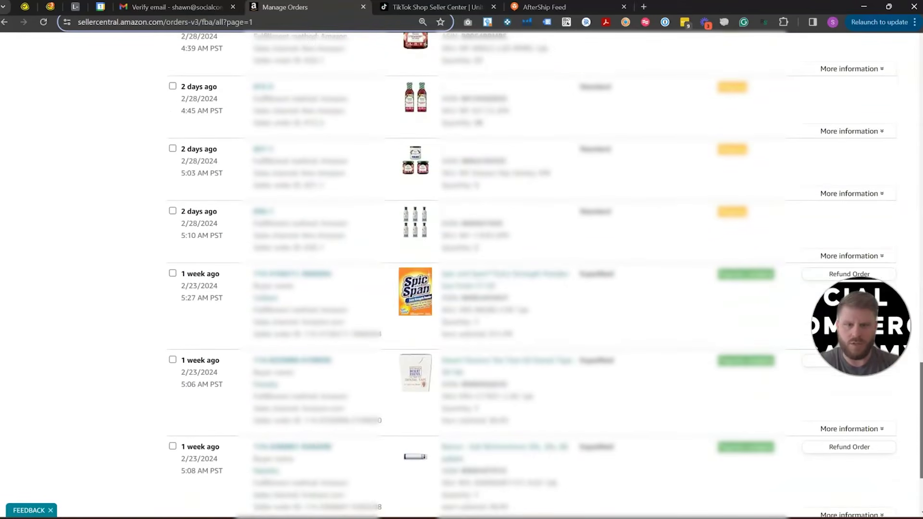
scroll(910, 214, "up", 20)
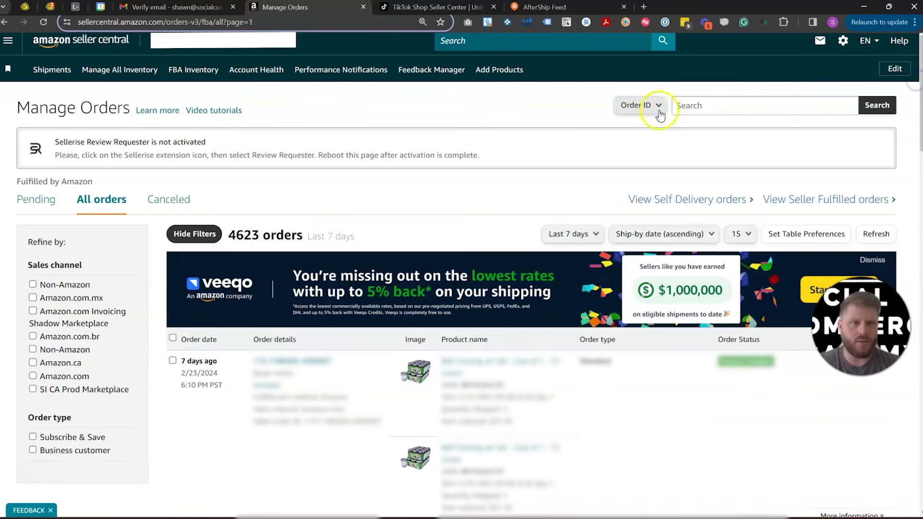
Step: Search orders by product name 'turci' over the last 30 days, then open TikTok Shop orders
left_click(659, 114)
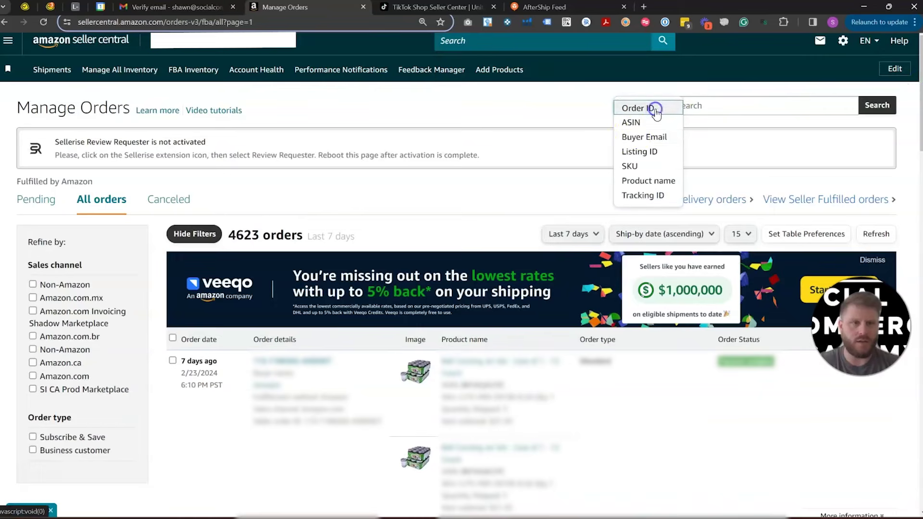
left_click(665, 182)
left_click(702, 106)
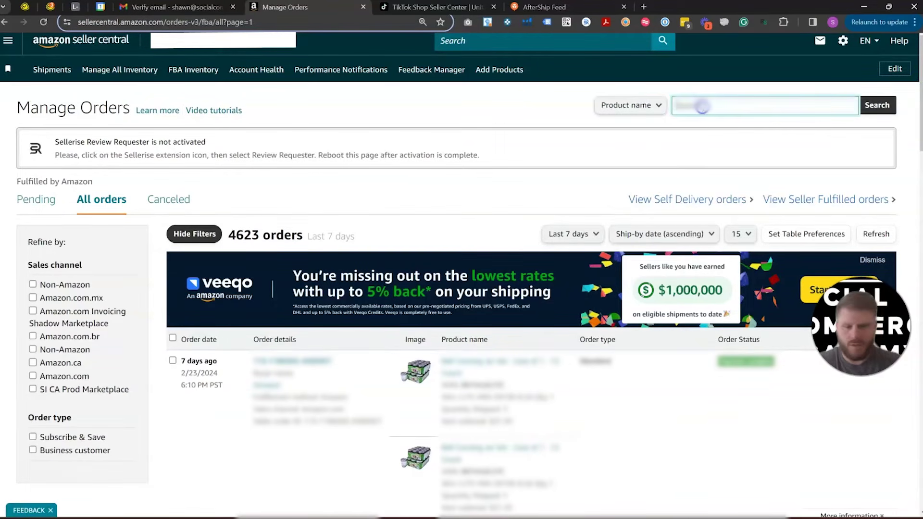
type("turci")
key("Return")
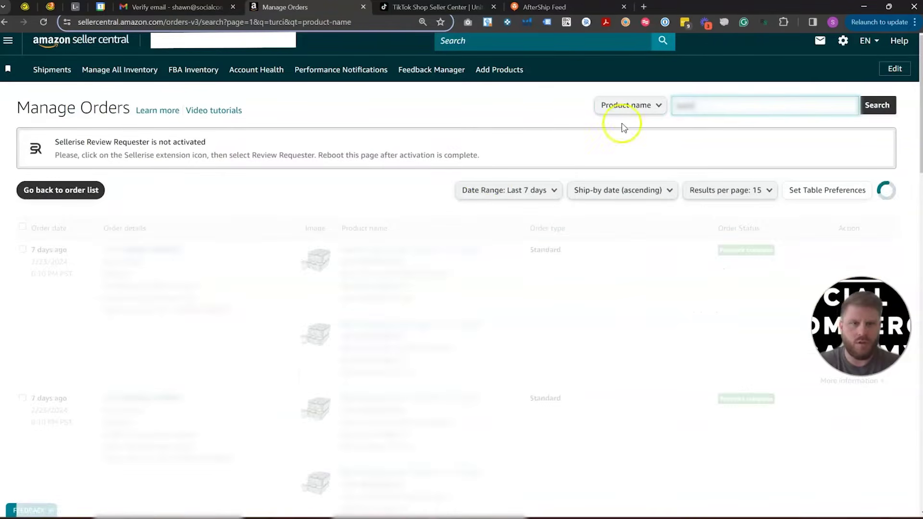
left_click(529, 190)
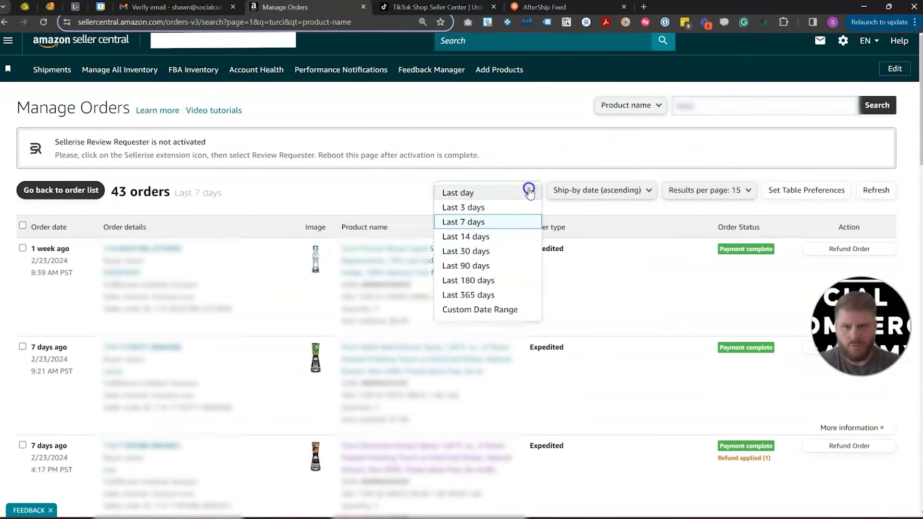
left_click(480, 251)
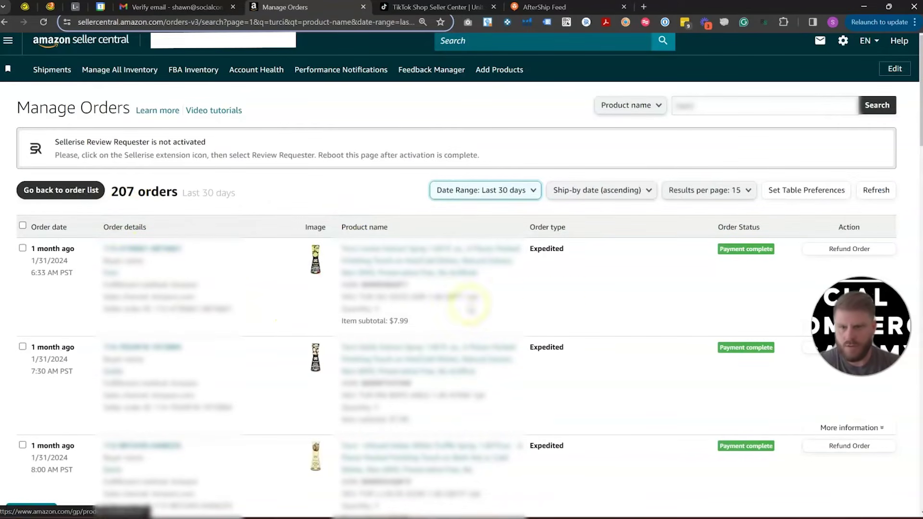
left_click_drag(414, 322, 372, 323)
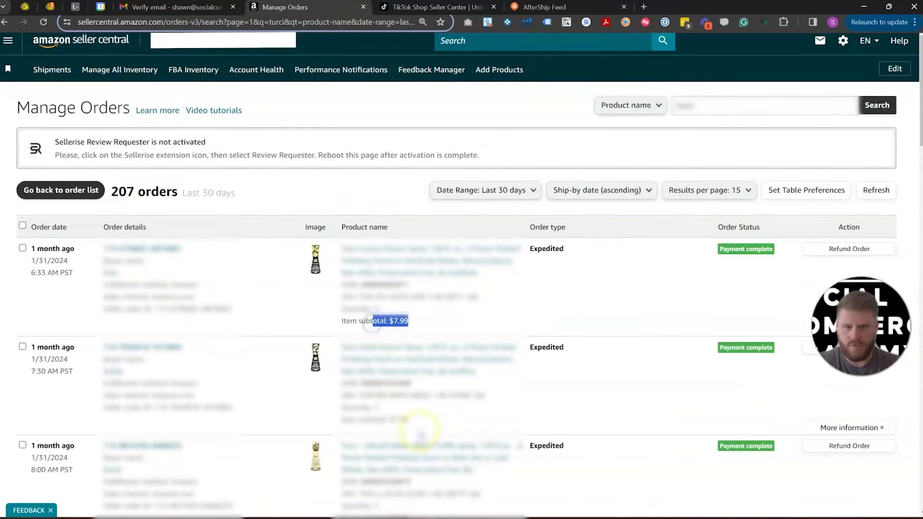
left_click(434, 6)
left_click(33, 106)
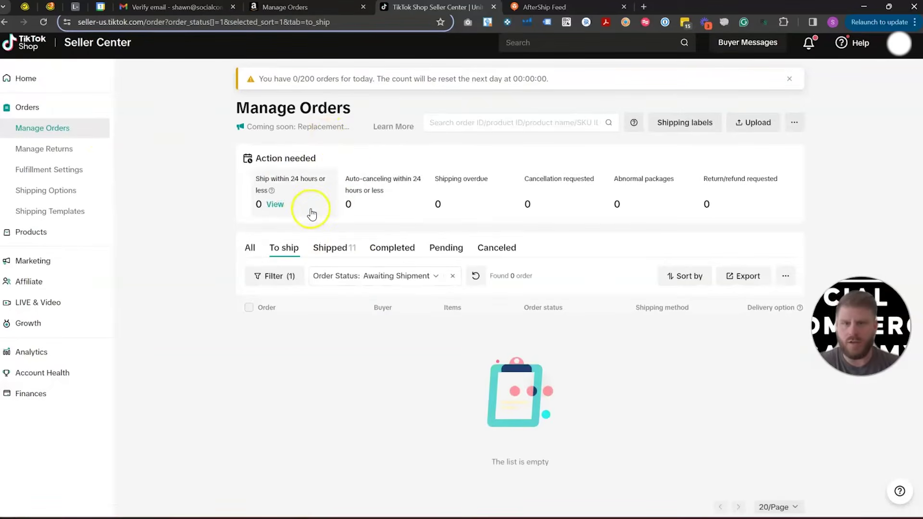
Step: Review a shipped order of two $12.99 items totalling $25.98, then go to Affiliate
left_click(336, 248)
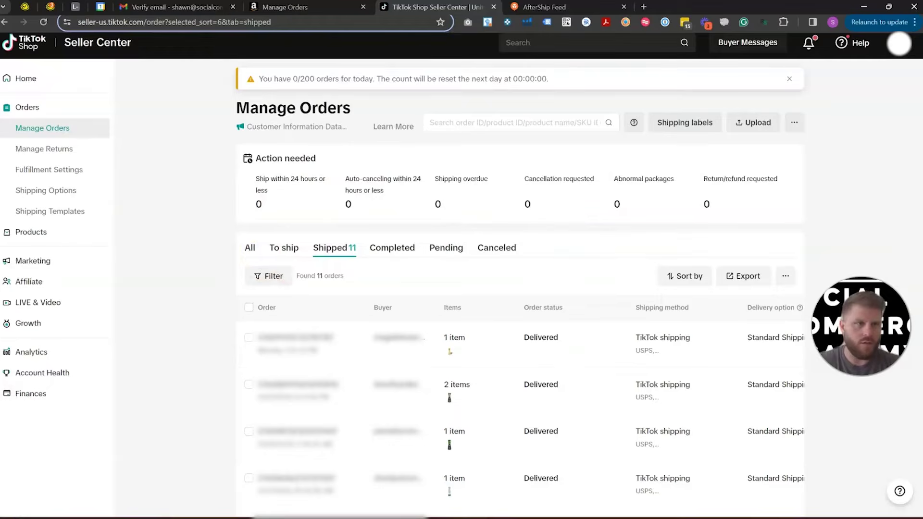
scroll(482, 235, "down", 3)
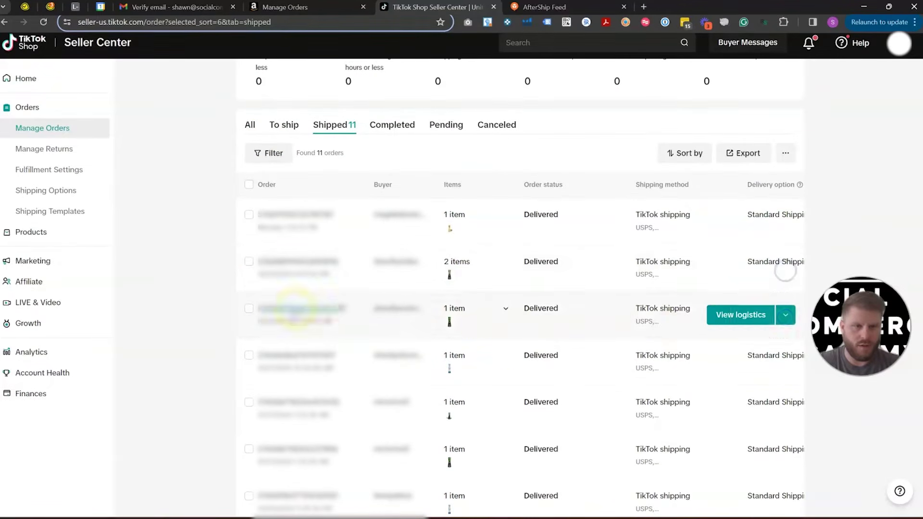
left_click(293, 262)
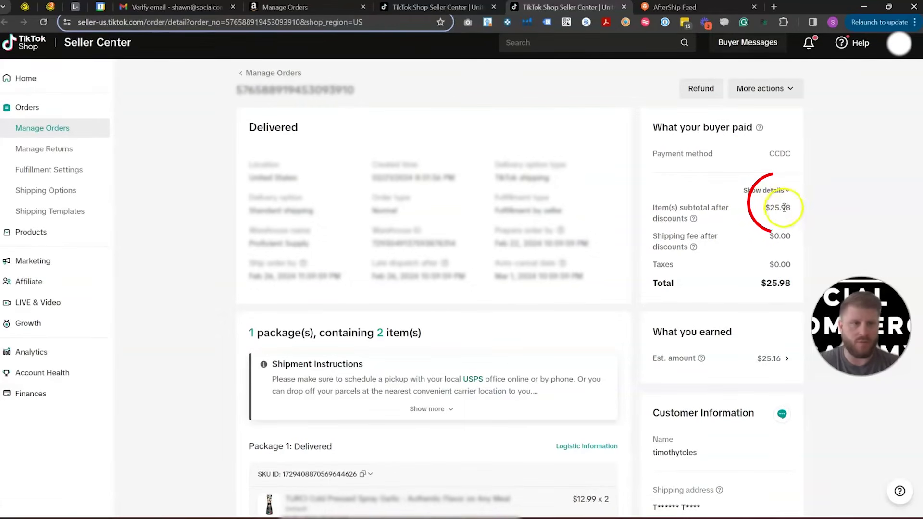
scroll(536, 360, "down", 3)
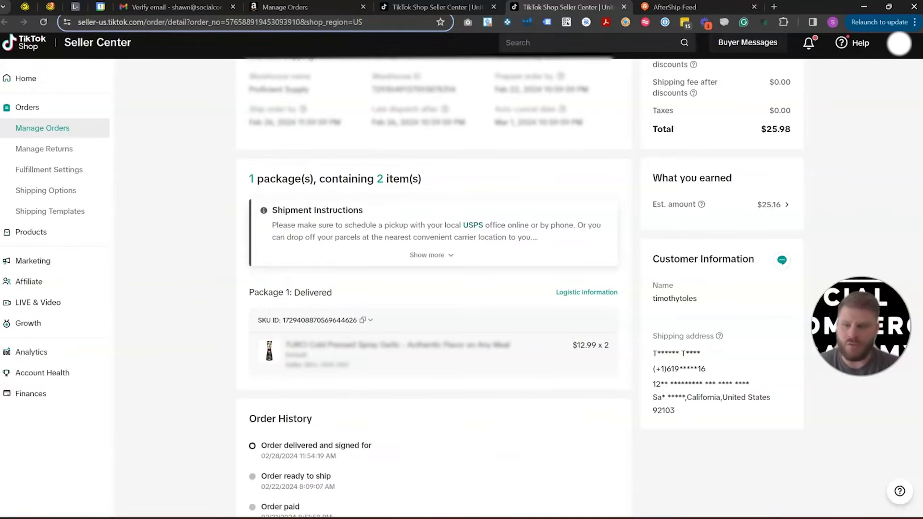
left_click(43, 282)
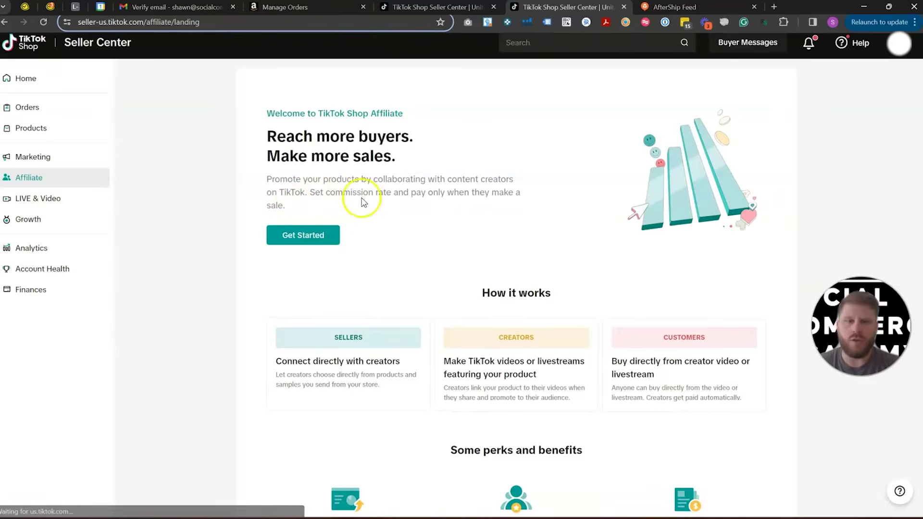
Step: Start the affiliate program, dismiss the intro popups, and open the Open collaboration page
left_click(310, 237)
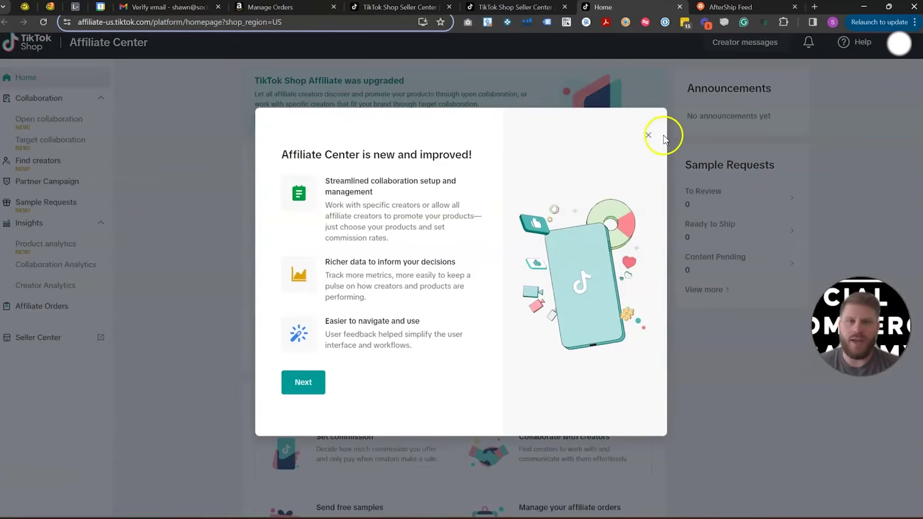
left_click(649, 136)
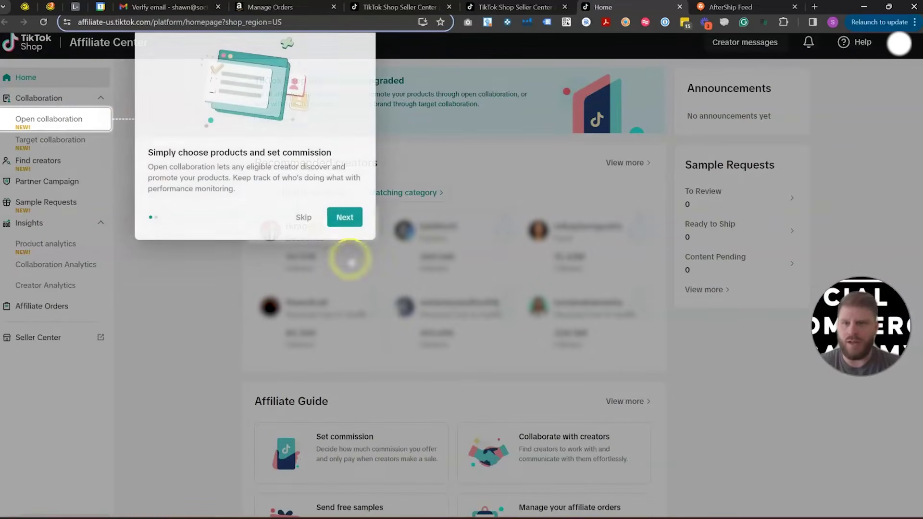
left_click(303, 219)
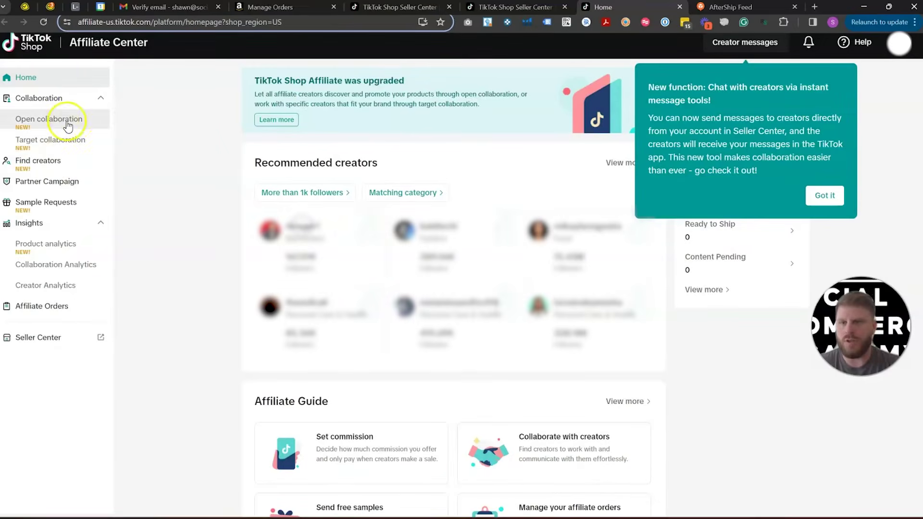
left_click(825, 194)
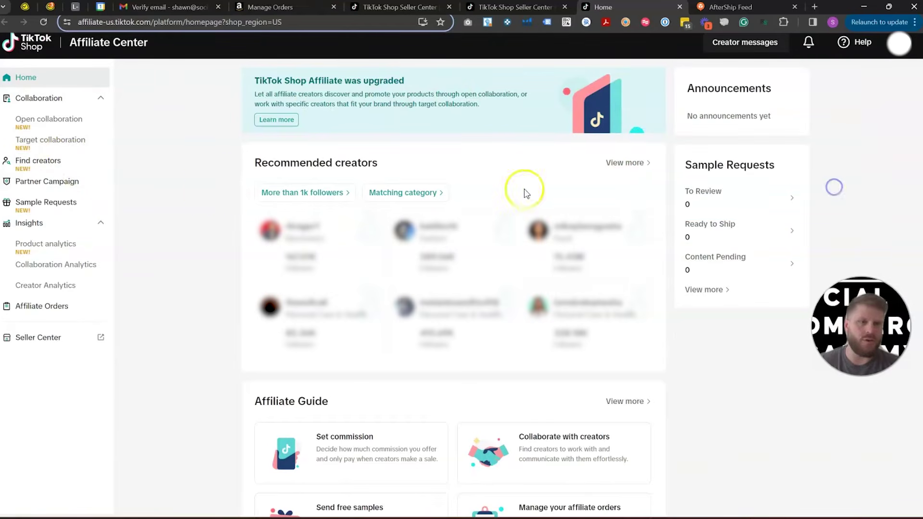
left_click(64, 128)
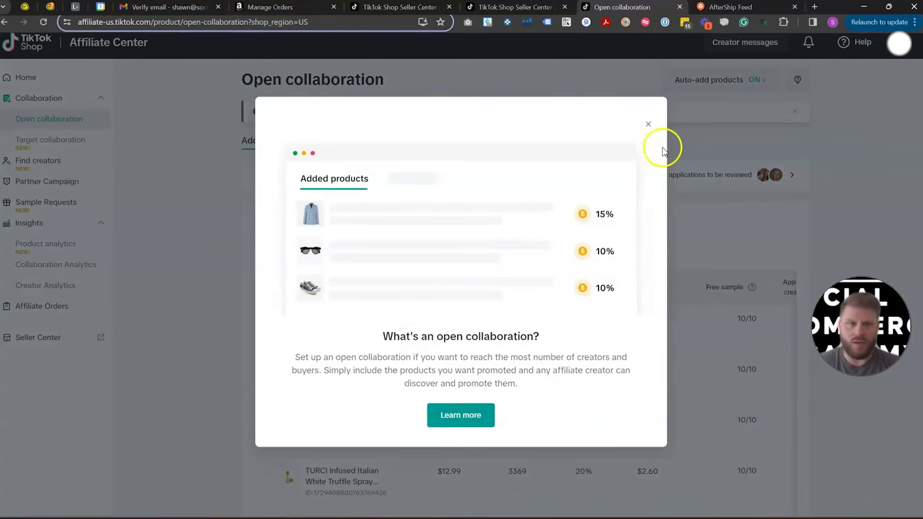
left_click(649, 126)
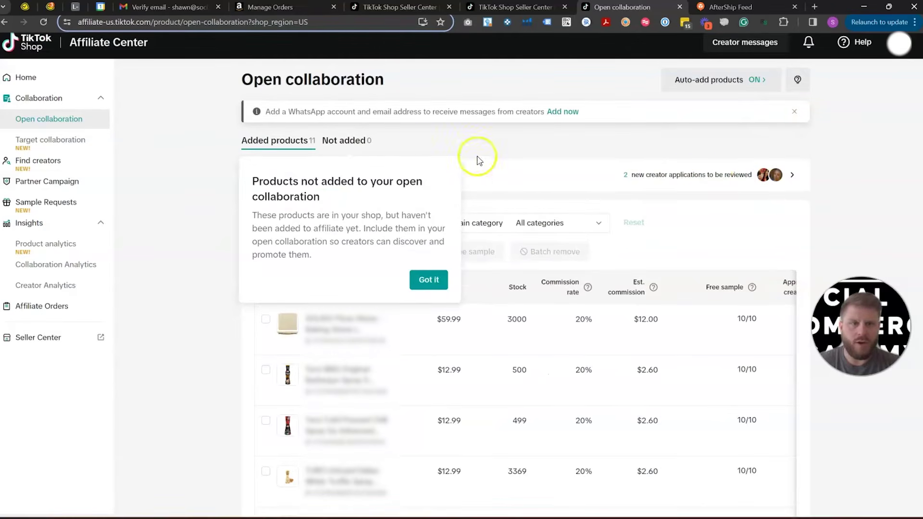
left_click(428, 280)
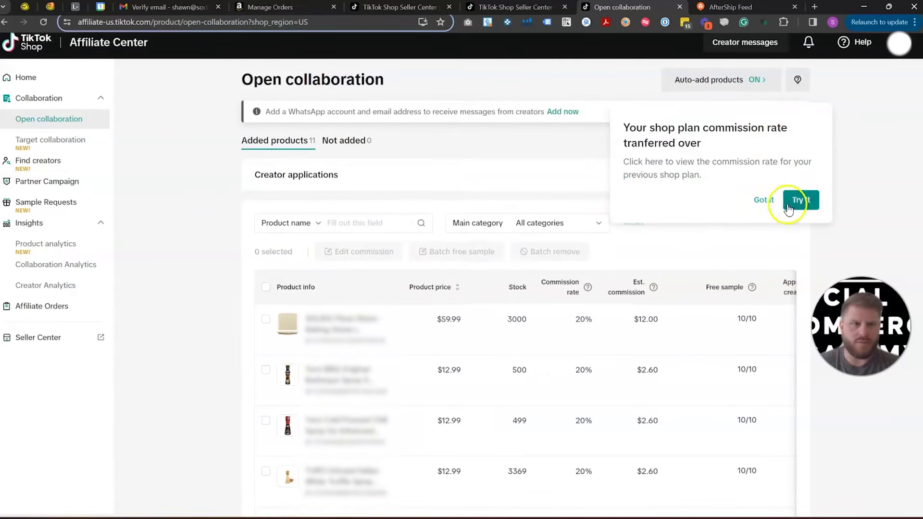
left_click(764, 201)
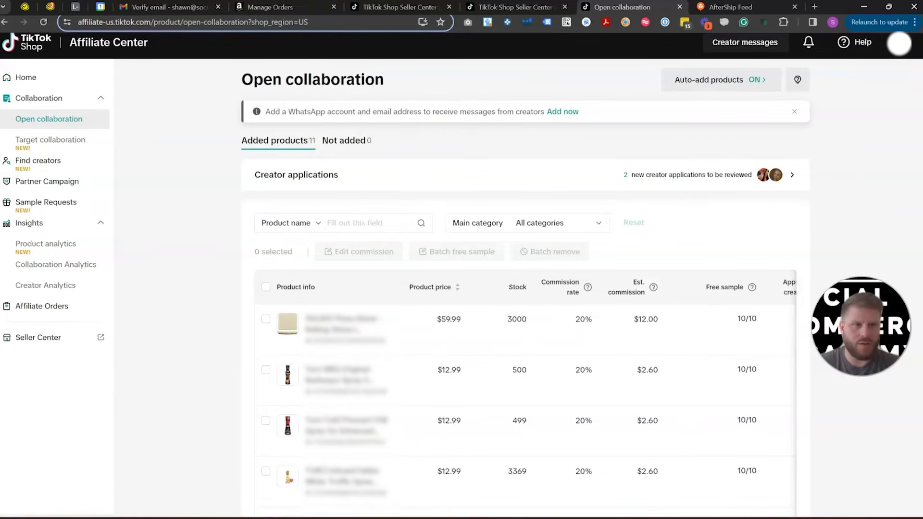
Step: Look through the Open collaboration product table, then open the 2 new creator applications
scroll(836, 211, "down", 7)
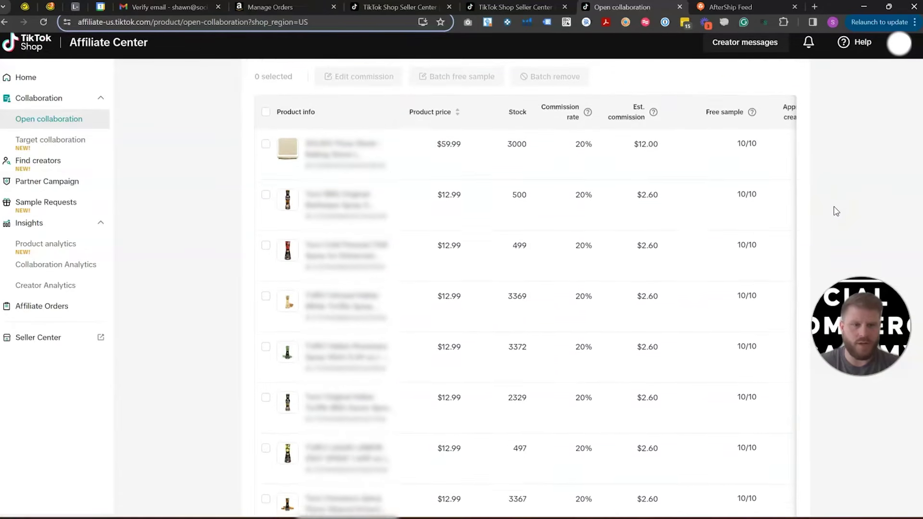
scroll(836, 211, "down", 2)
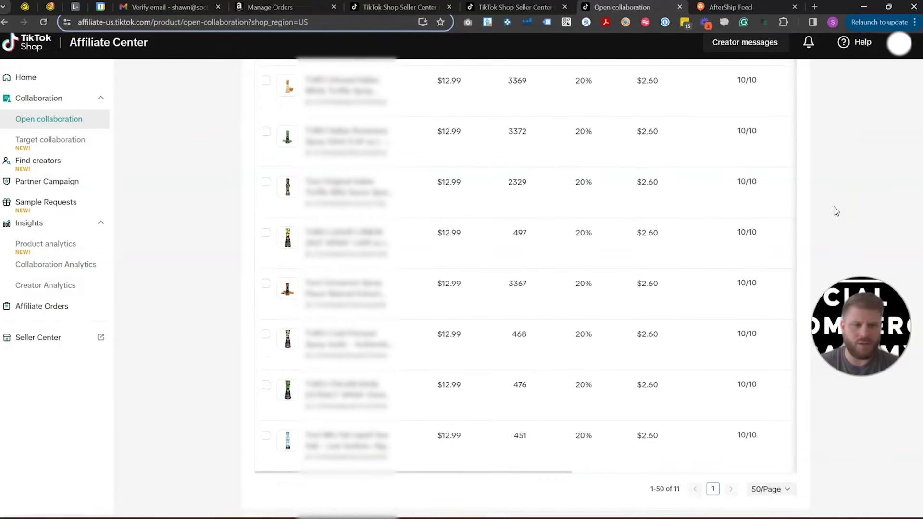
left_click(411, 474)
left_click_drag(411, 474, 639, 490)
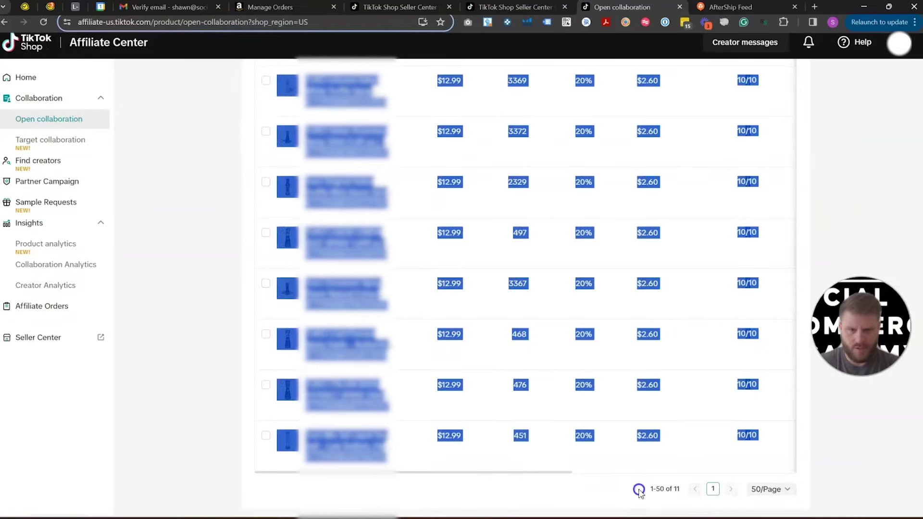
left_click(520, 477)
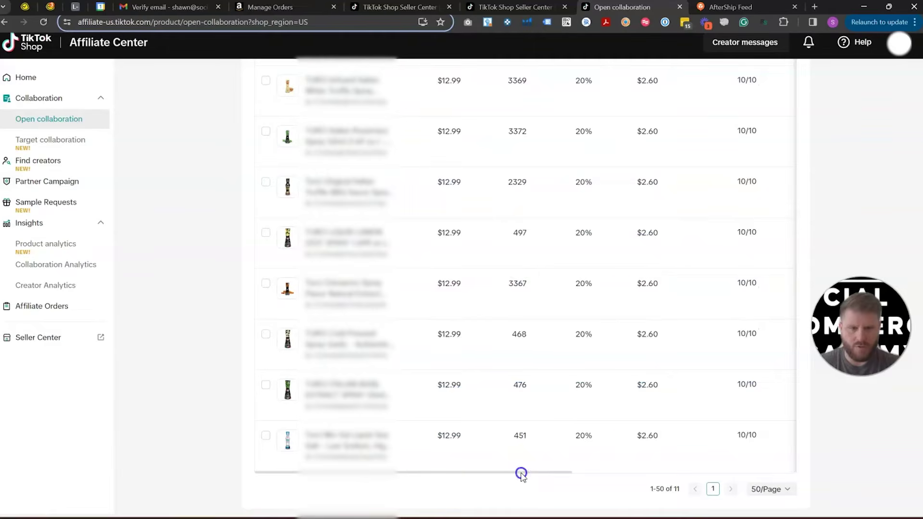
left_click_drag(521, 474, 752, 460)
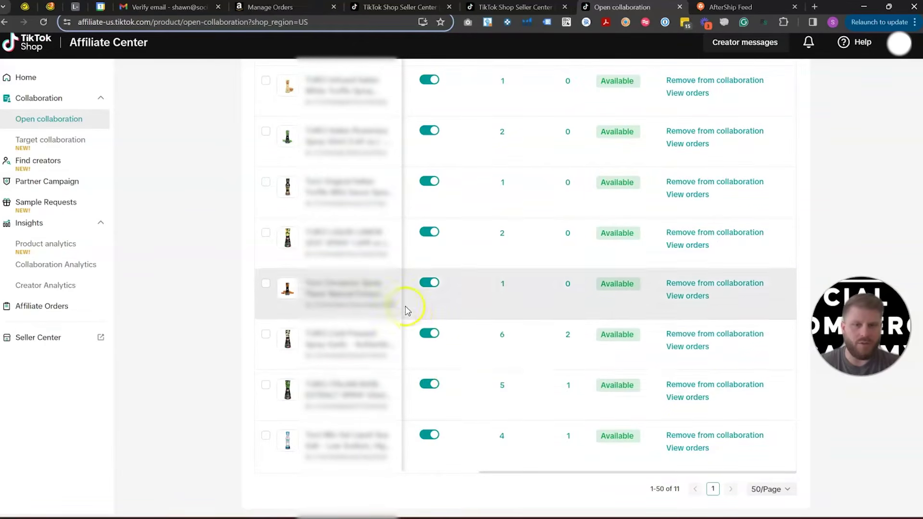
scroll(808, 409, "up", 7)
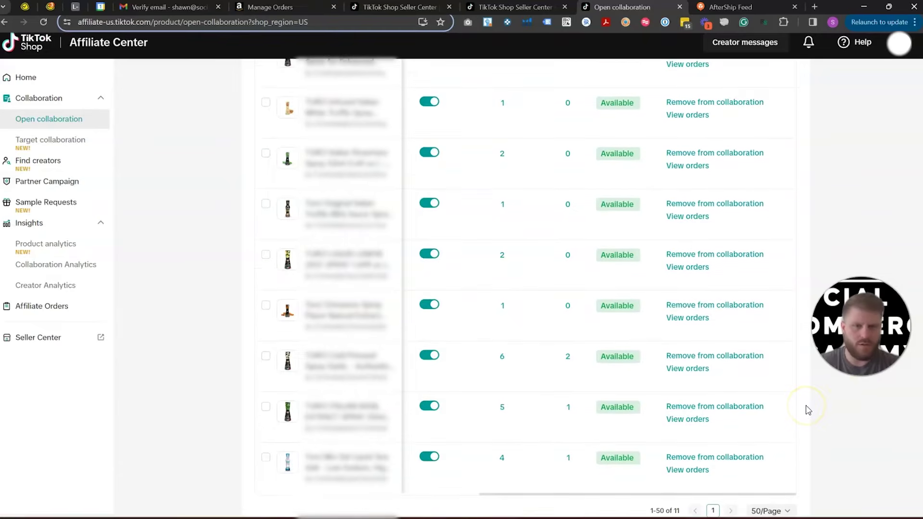
scroll(807, 409, "down", 1)
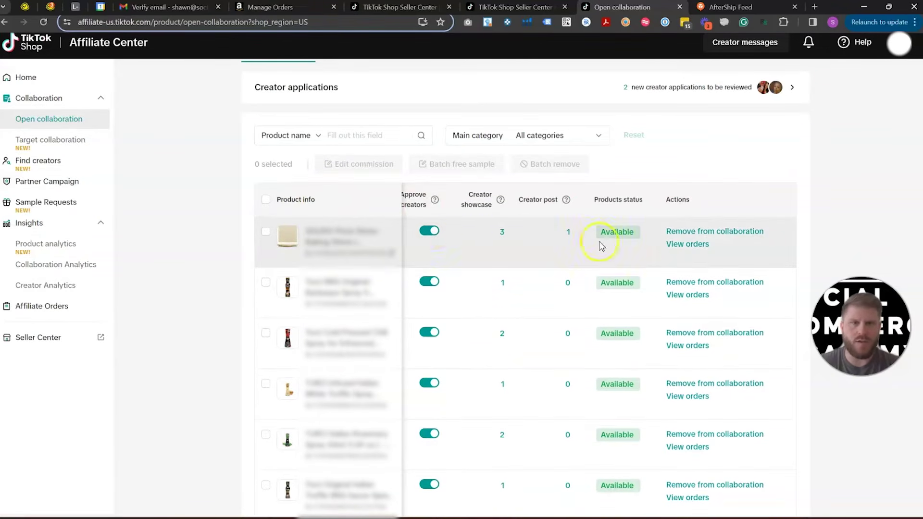
left_click(684, 87)
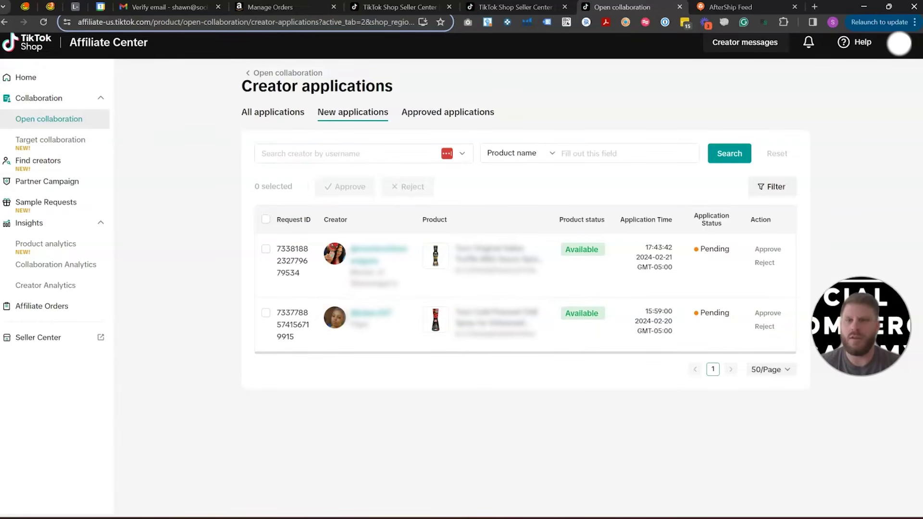
Step: Open the Target collaboration invitation list and close its introduction modal
left_click(50, 139)
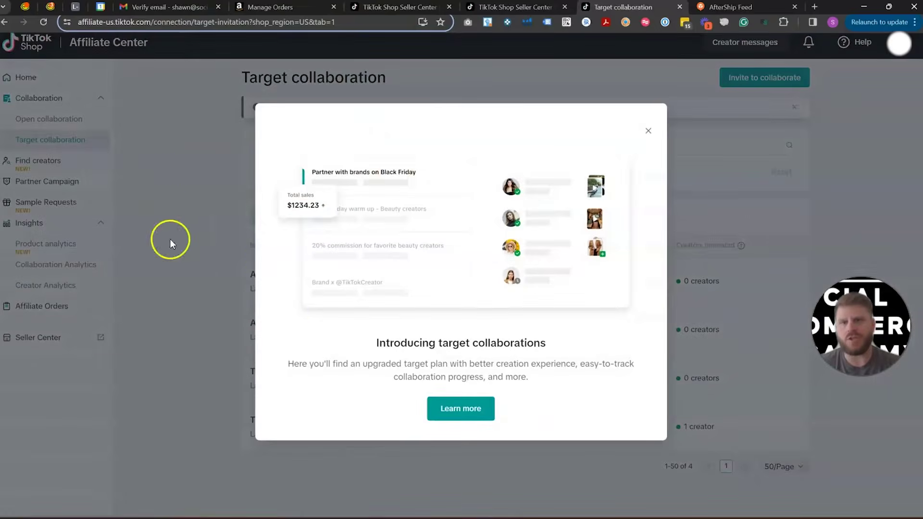
left_click(648, 131)
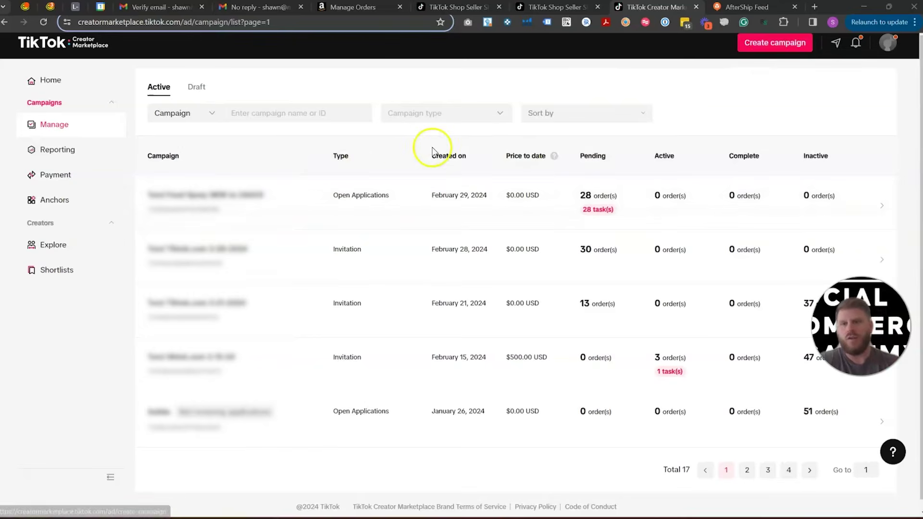
Step: Review the Turci Food Spray campaign, start a new campaign, then return to Amazon Manage Orders
left_click(258, 183)
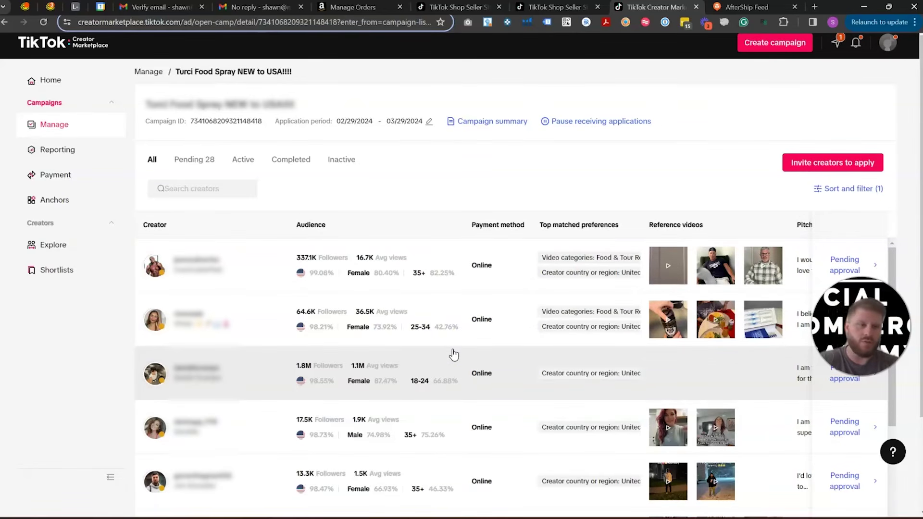
left_click(776, 44)
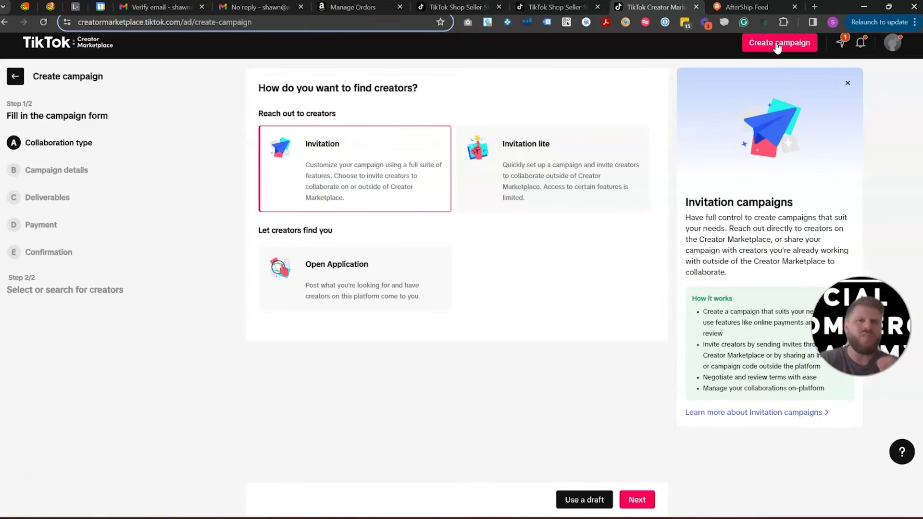
left_click(367, 10)
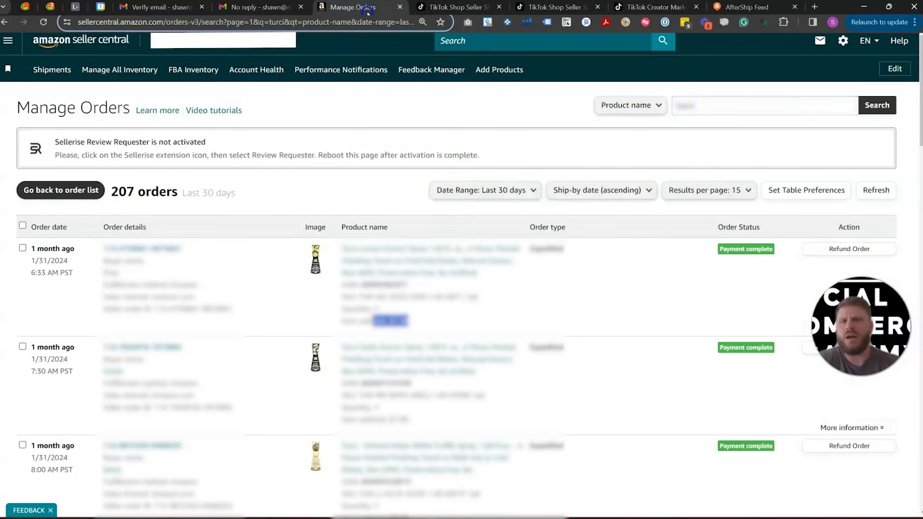
Step: Go from the Seller Central home page to Orders > Manage Orders
left_click(66, 46)
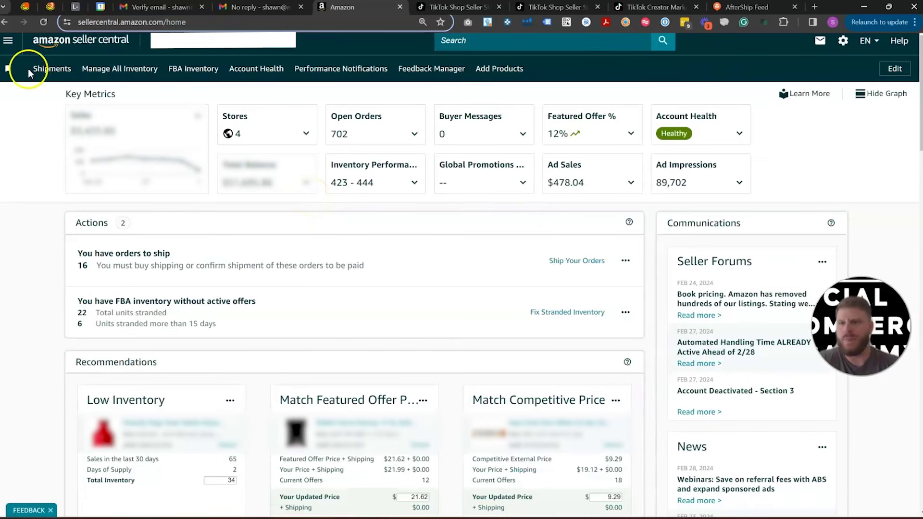
left_click(9, 41)
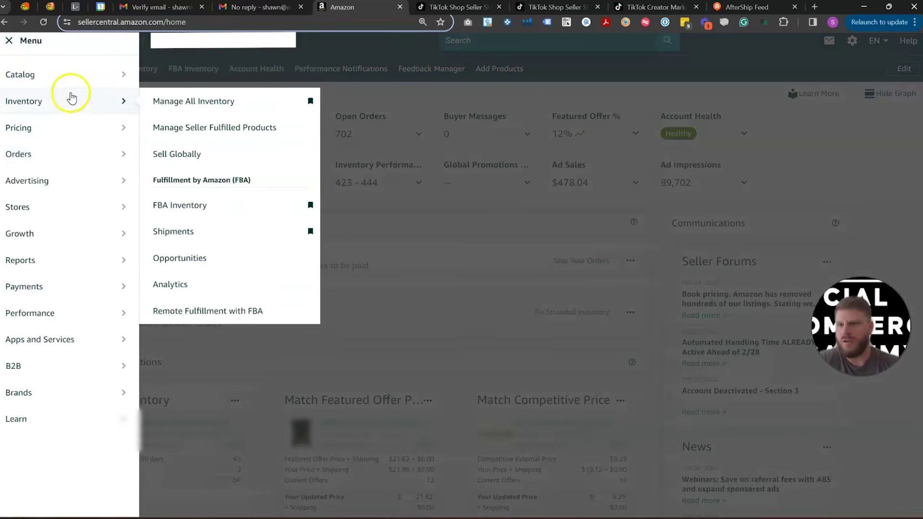
mouse_move(127, 85)
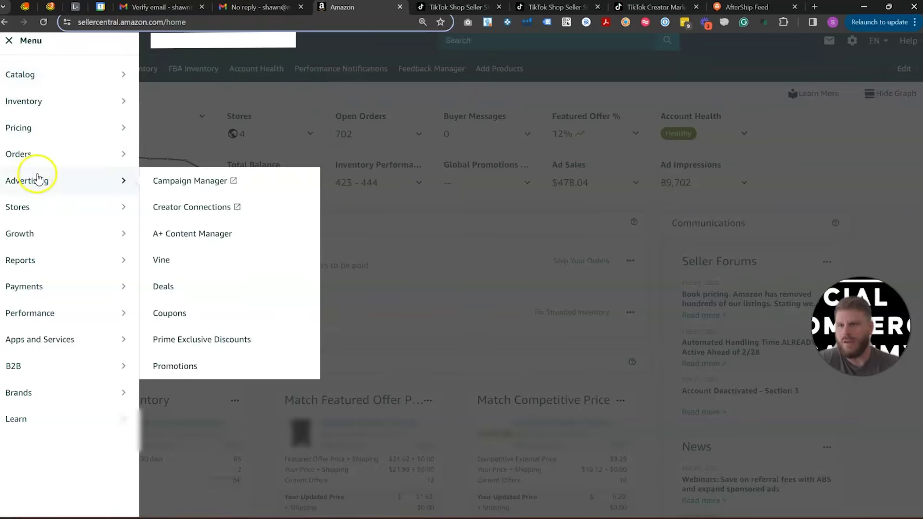
mouse_move(45, 157)
left_click(159, 155)
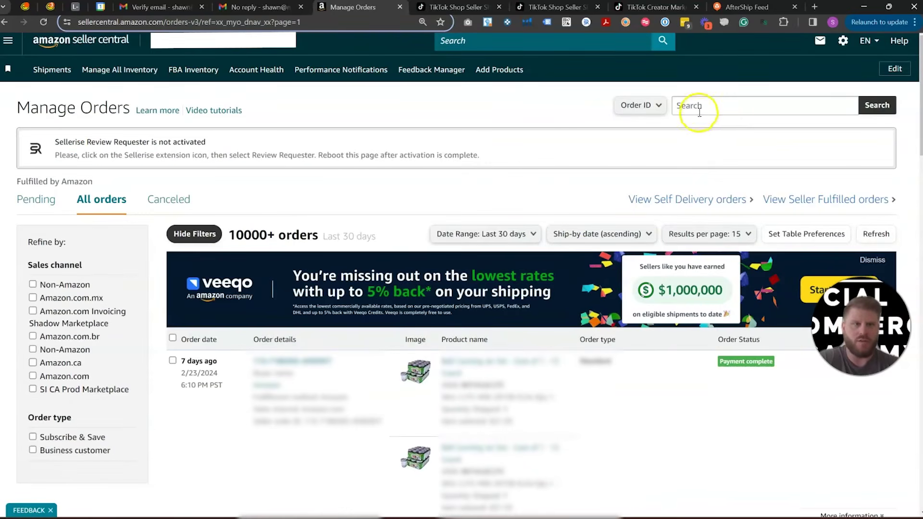
Step: Search orders by product name for turci and open the ordered product's Amazon listing
left_click(658, 106)
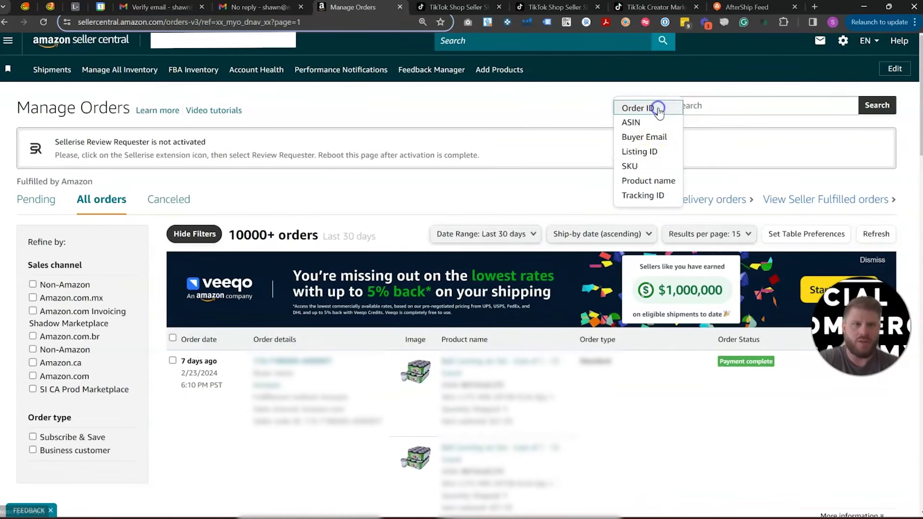
left_click(661, 185)
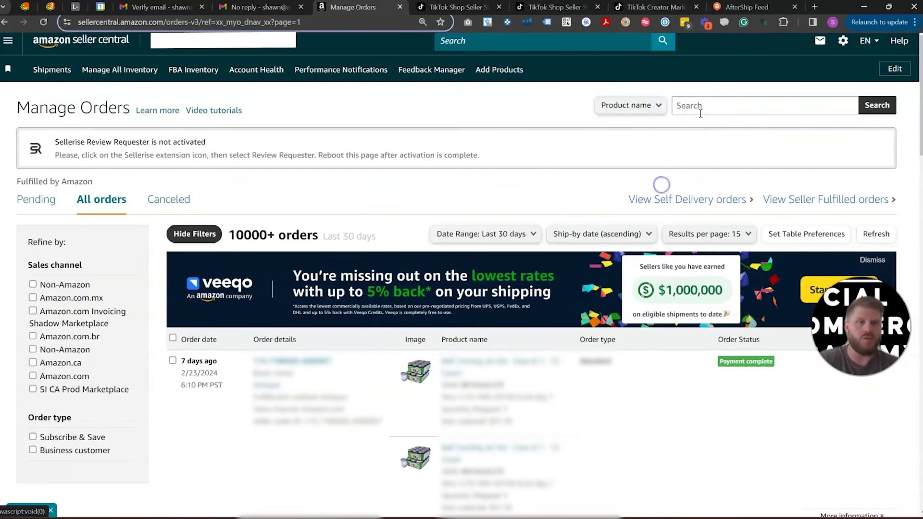
left_click(710, 108)
type("test")
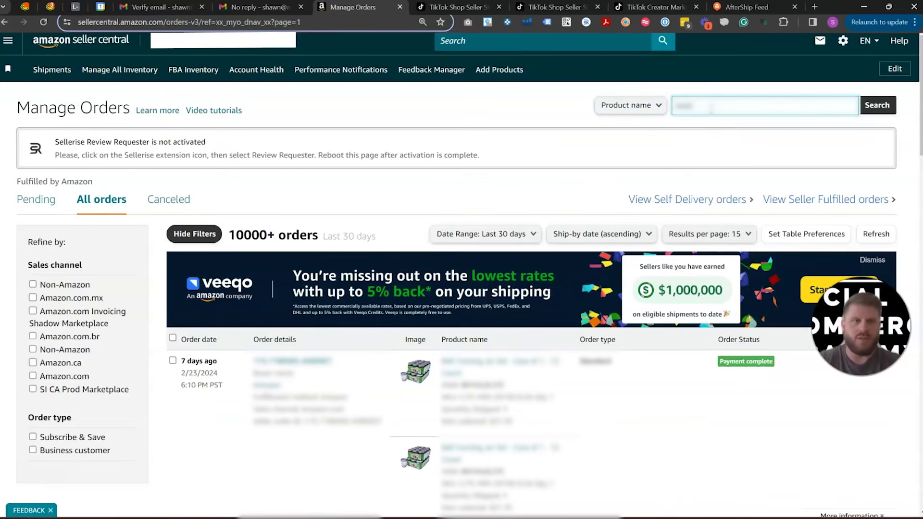
key("Return")
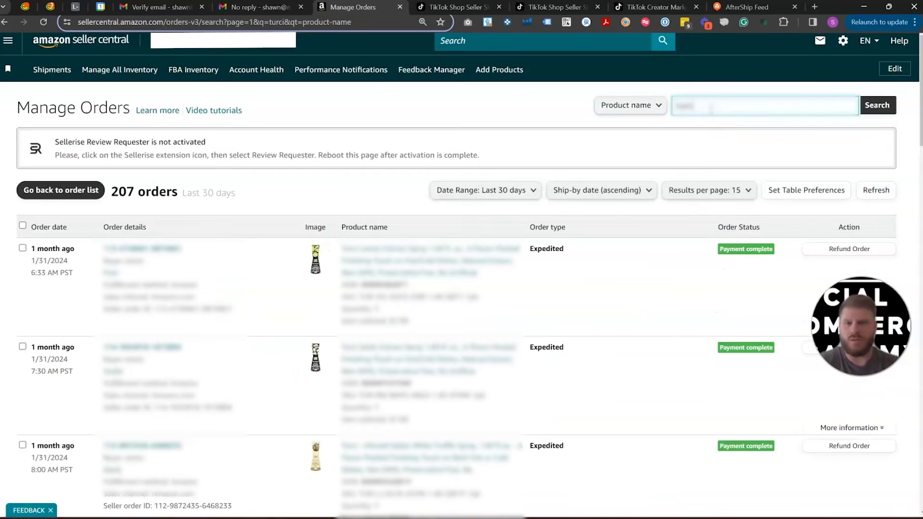
left_click(423, 286)
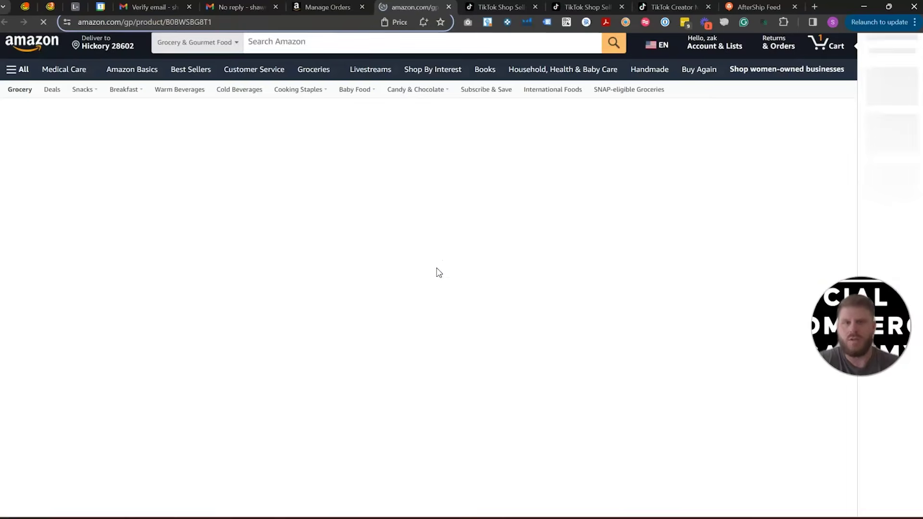
scroll(875, 99, "down", 8)
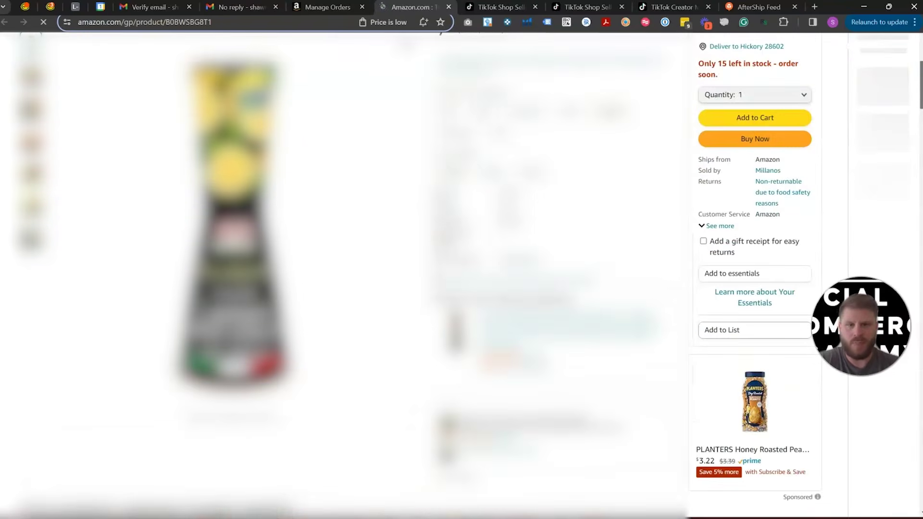
left_click_drag(921, 85, 921, 101)
scroll(349, 288, "down", 6)
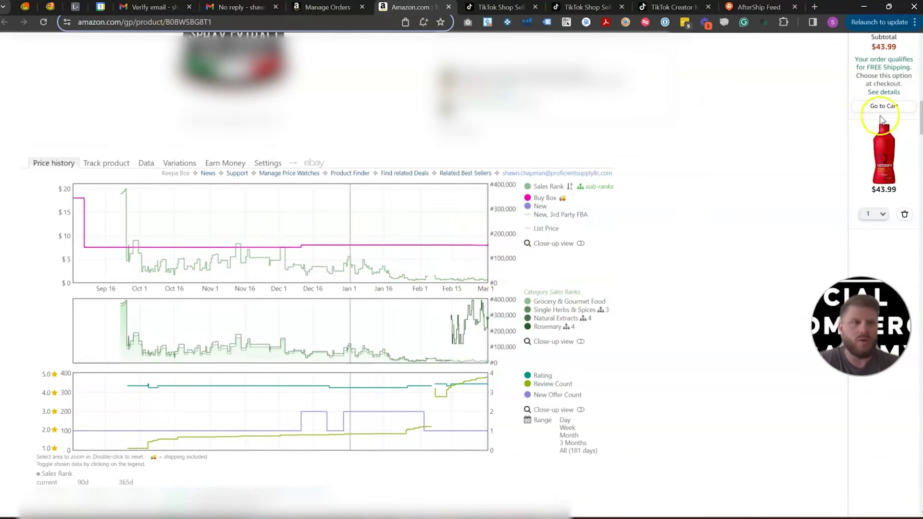
scroll(685, 239, "up", 7)
scroll(332, 375, "up", 2)
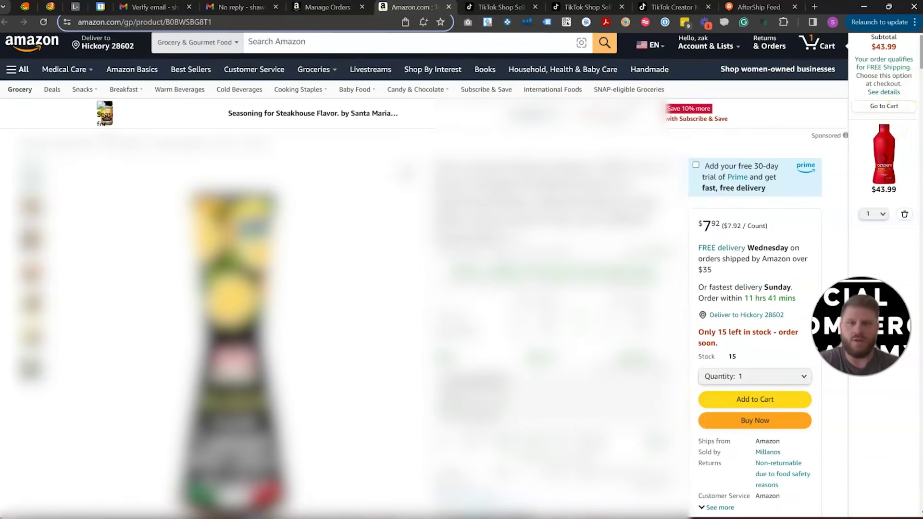